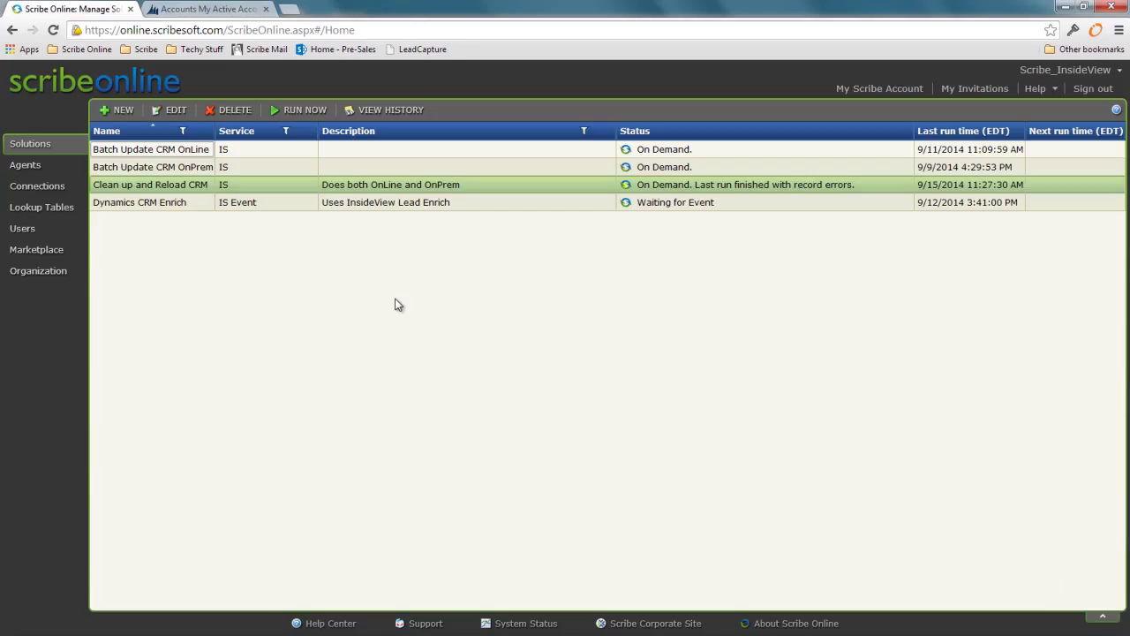
# Browse the Marketplace's certified connectors to find the InsideView connector
pyautogui.click(37, 249)
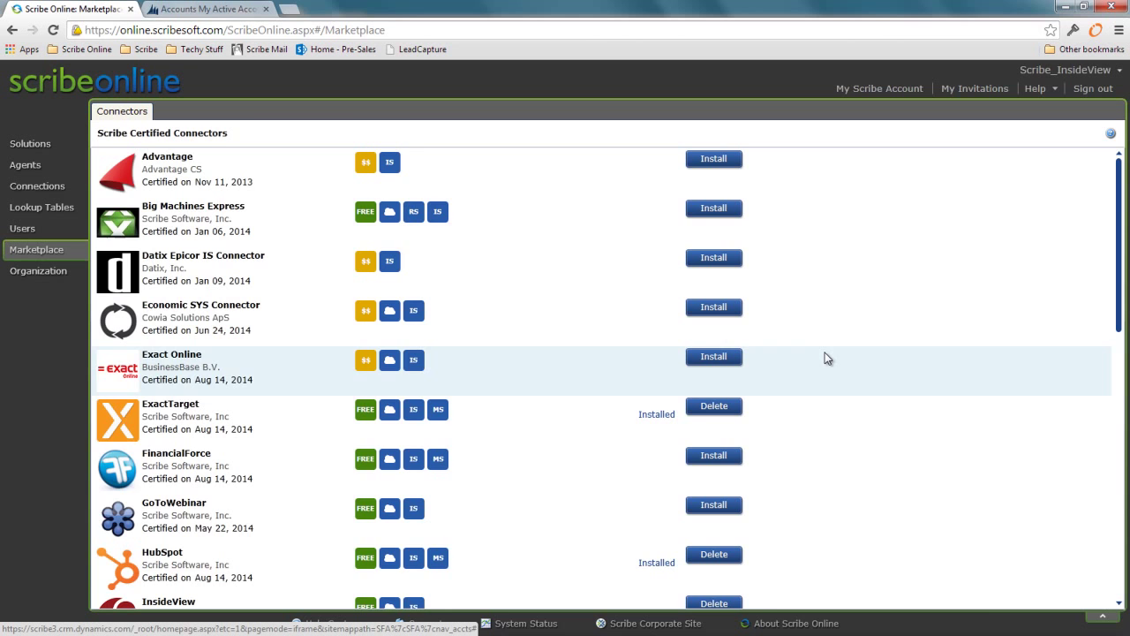
pyautogui.scroll(-10, 827, 357)
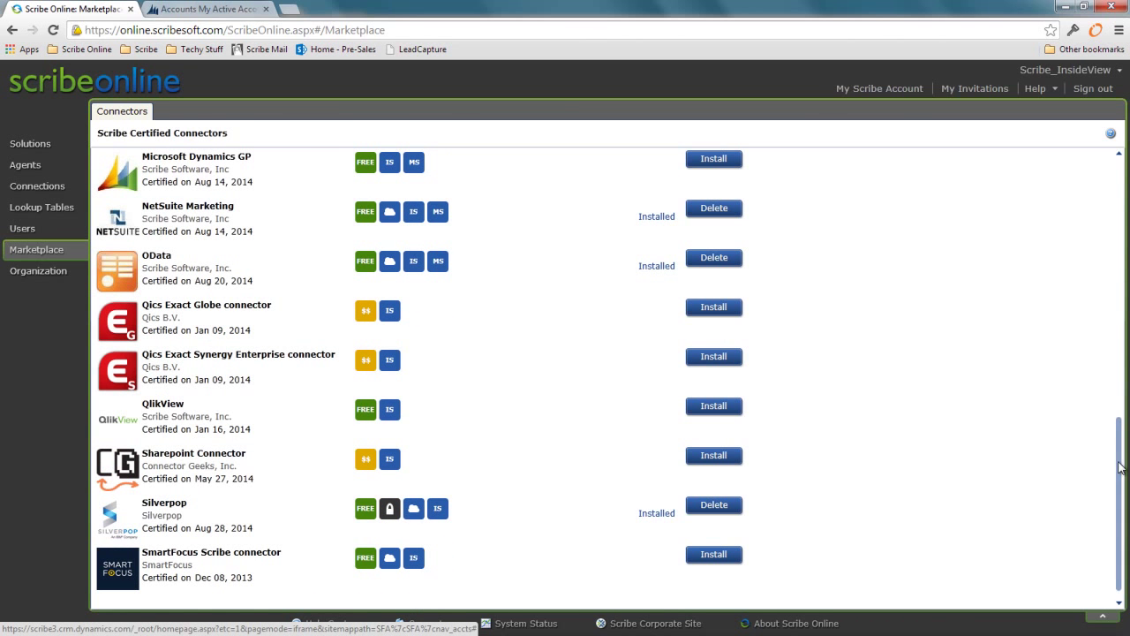
pyautogui.moveTo(1119, 473); pyautogui.dragTo(1114, 388)
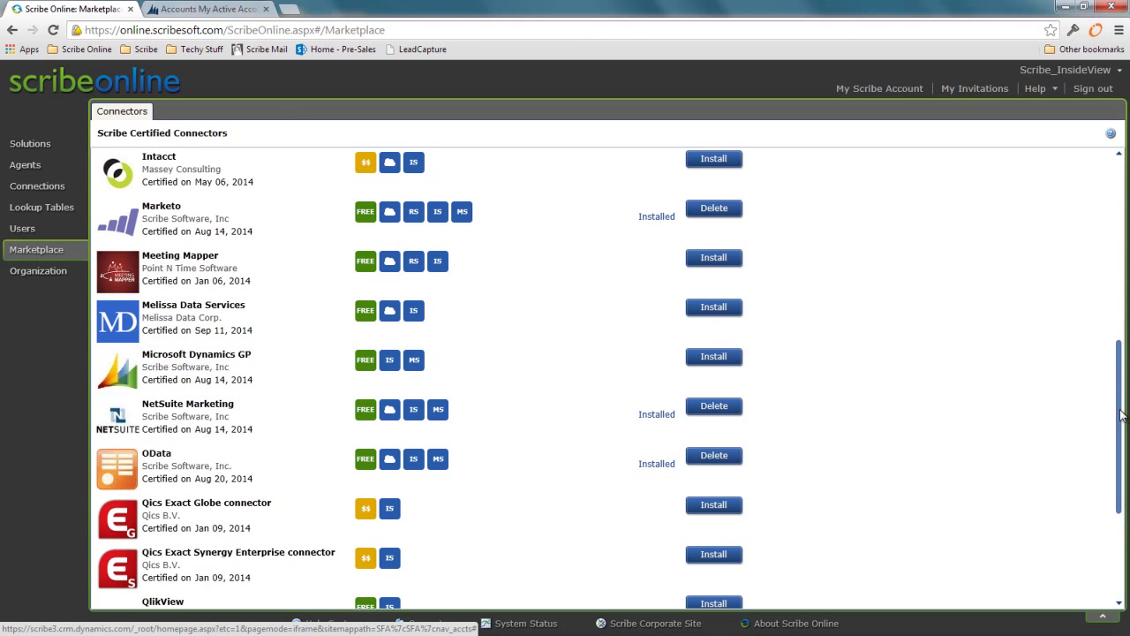
pyautogui.moveTo(1121, 415); pyautogui.dragTo(1117, 387)
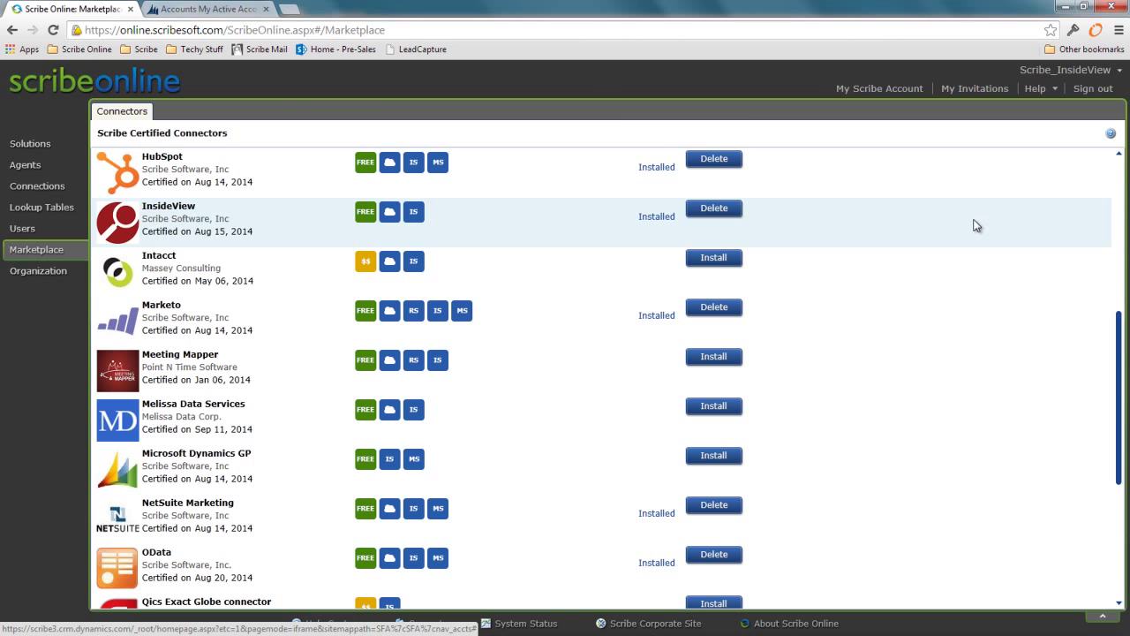
# Open the Batch Enrich Accounts map in the Batch Update CRM OnLine solution
pyautogui.click(20, 148)
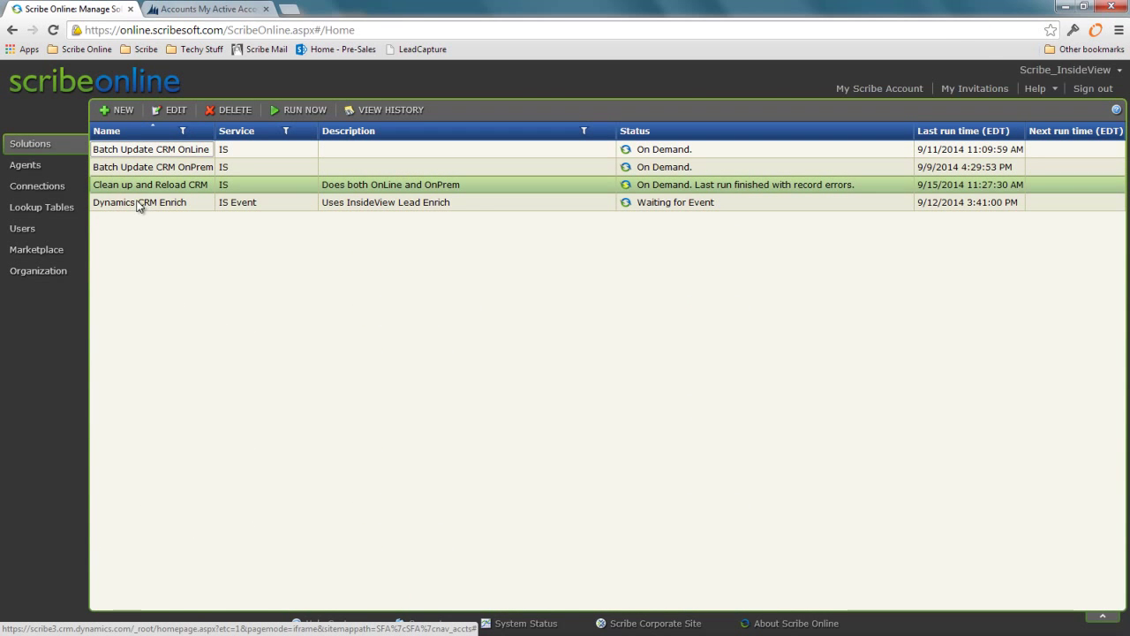
pyautogui.click(135, 150)
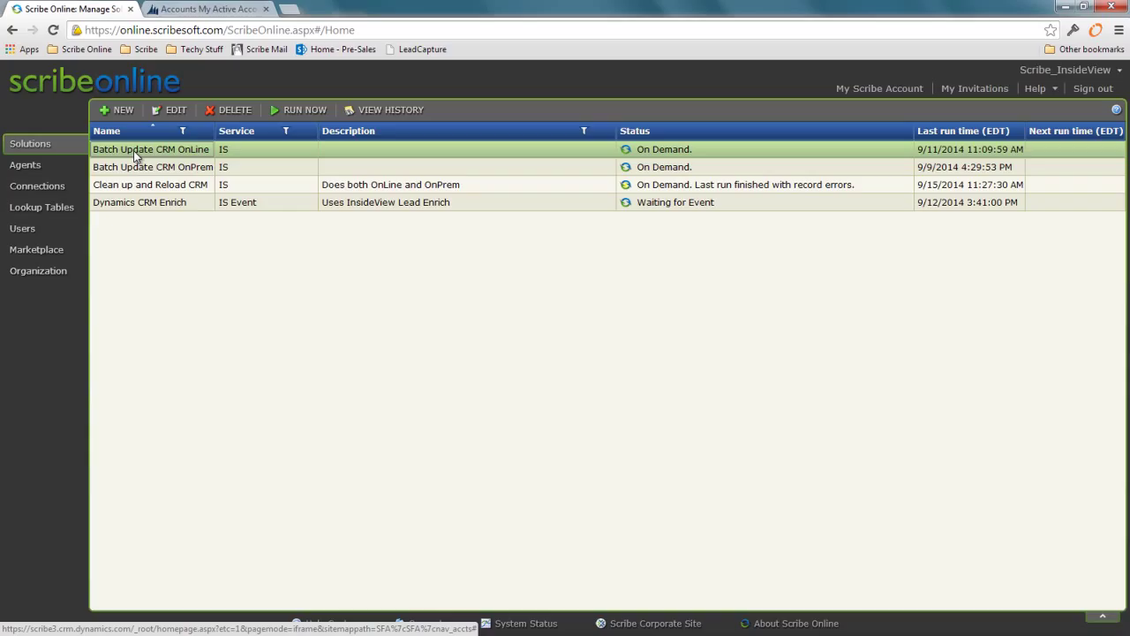
pyautogui.doubleClick(133, 150)
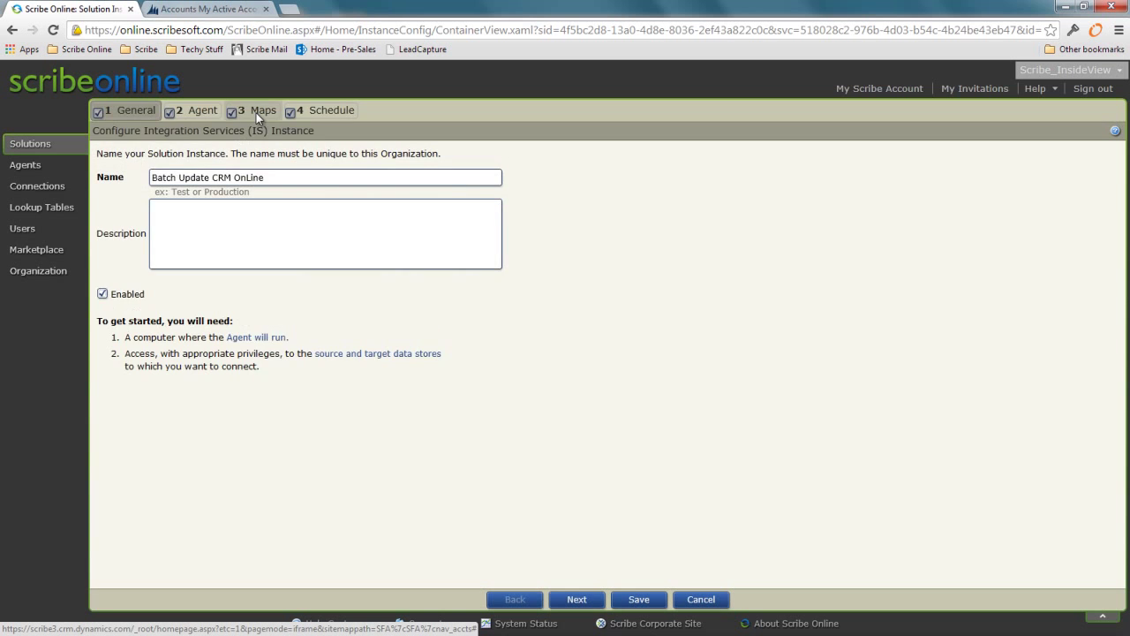
pyautogui.click(258, 113)
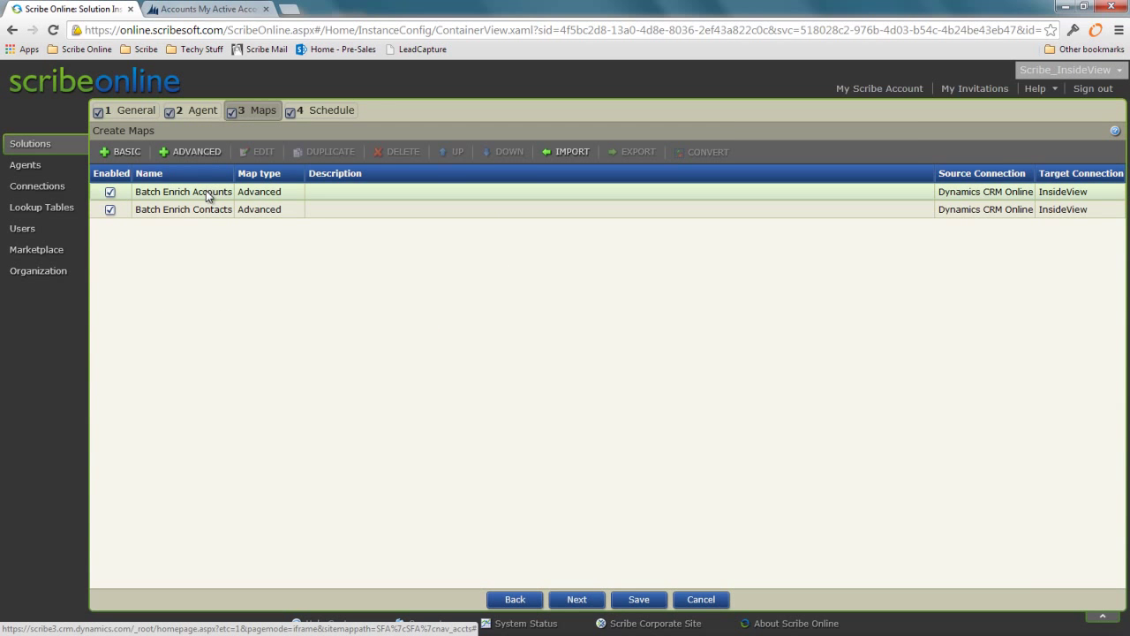
pyautogui.doubleClick(206, 189)
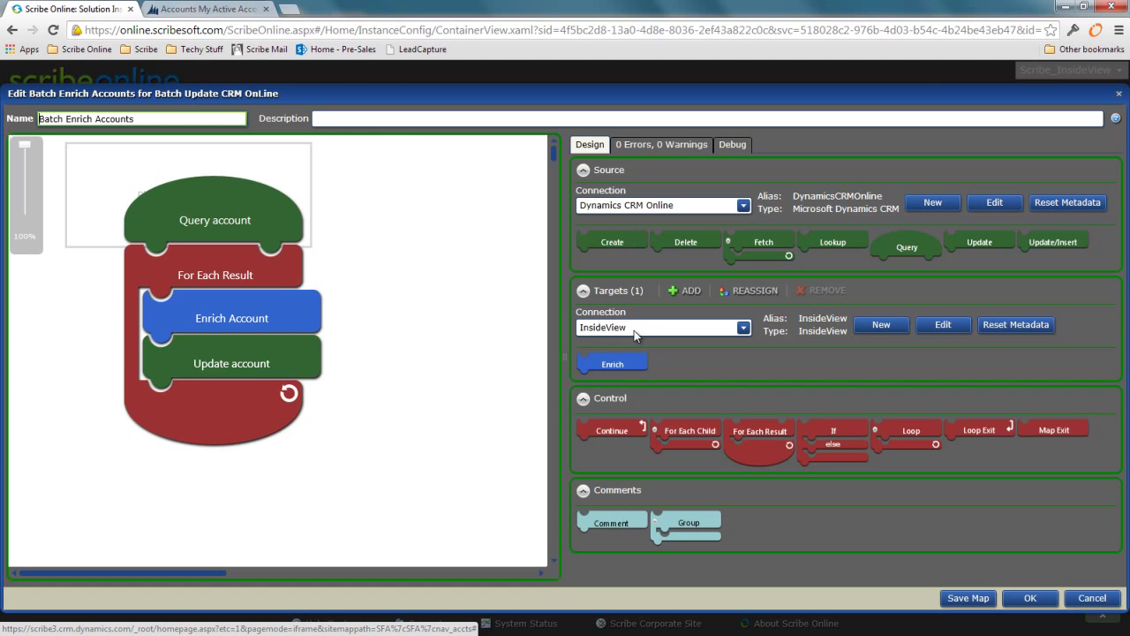
# Open the Enrich Account block and check which InsideView entities it offers
pyautogui.doubleClick(272, 313)
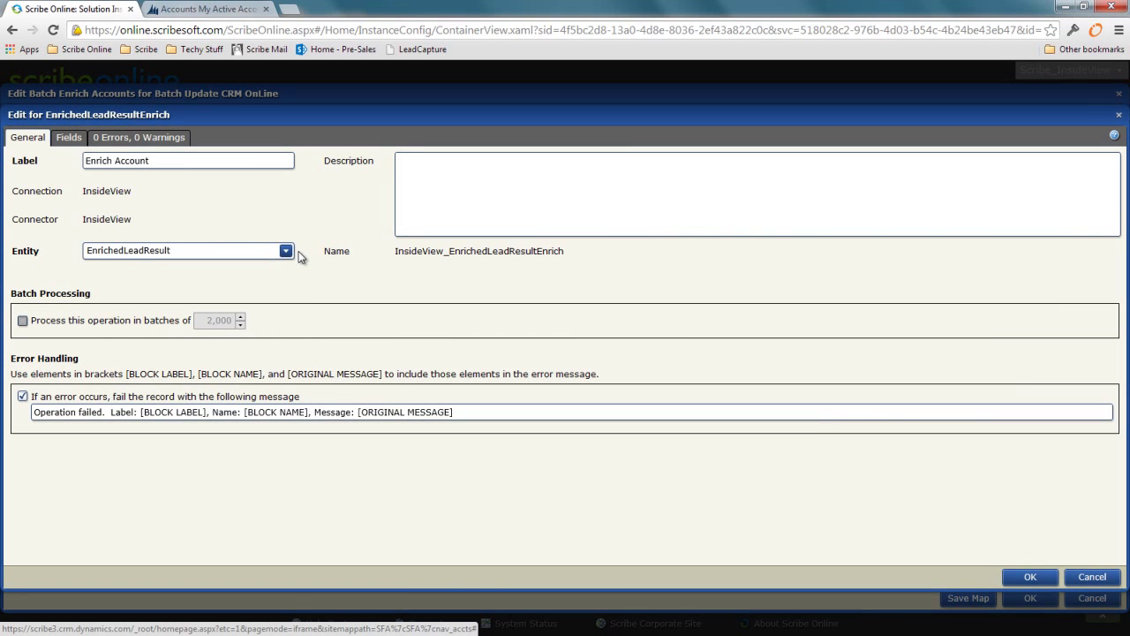
pyautogui.click(287, 252)
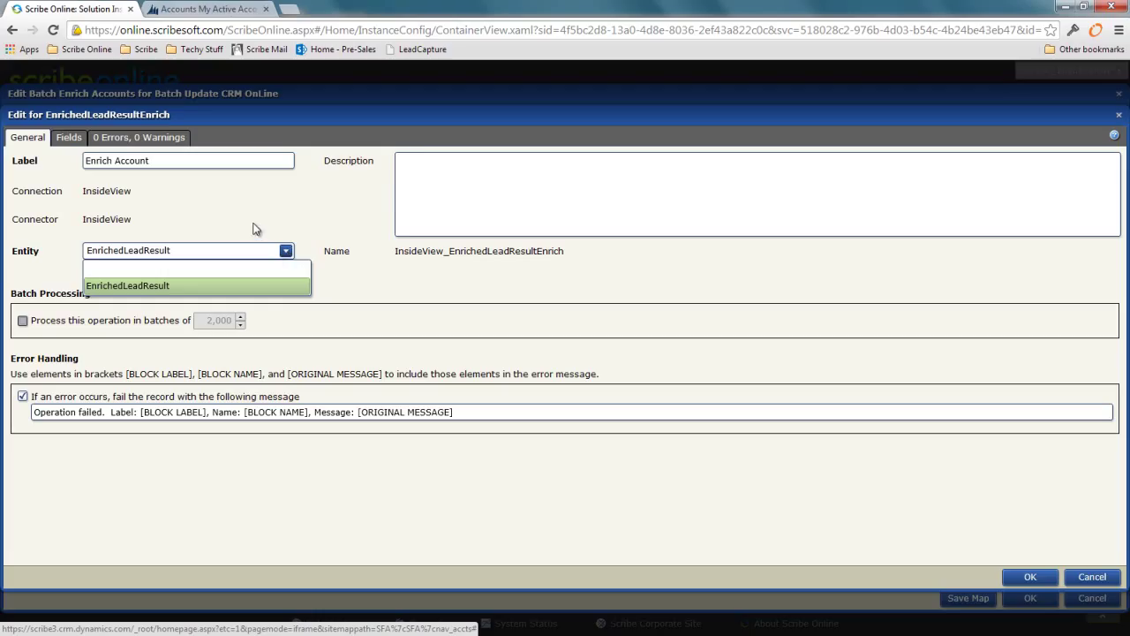
pyautogui.click(254, 228)
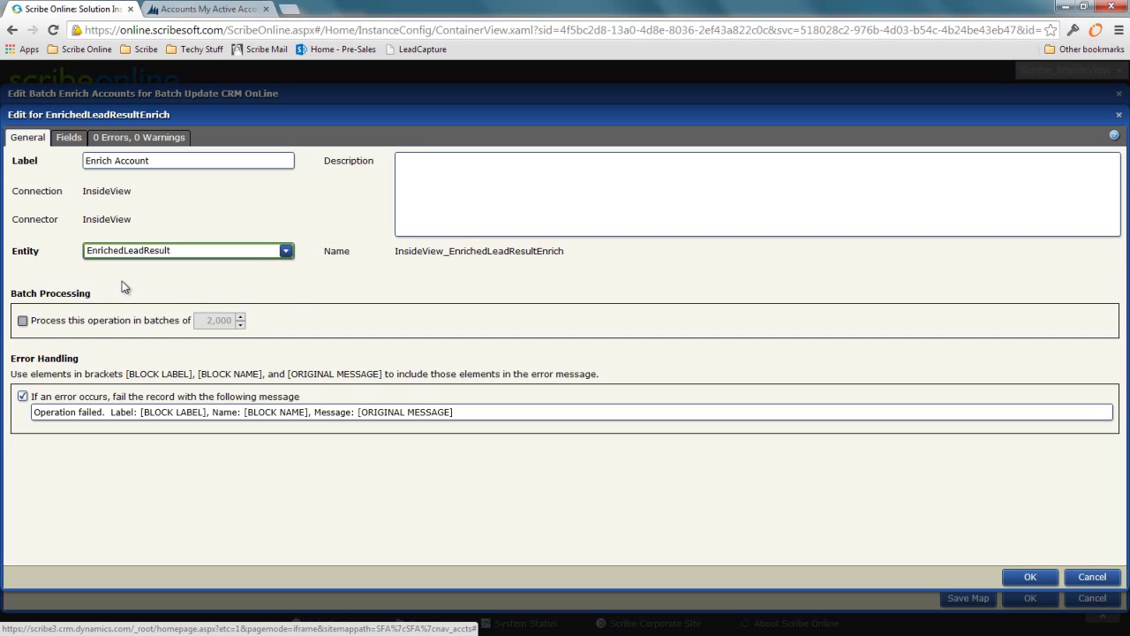
# Inspect the properties of the Company_companyId target field in the Enrich Account block's field mappings
pyautogui.click(69, 137)
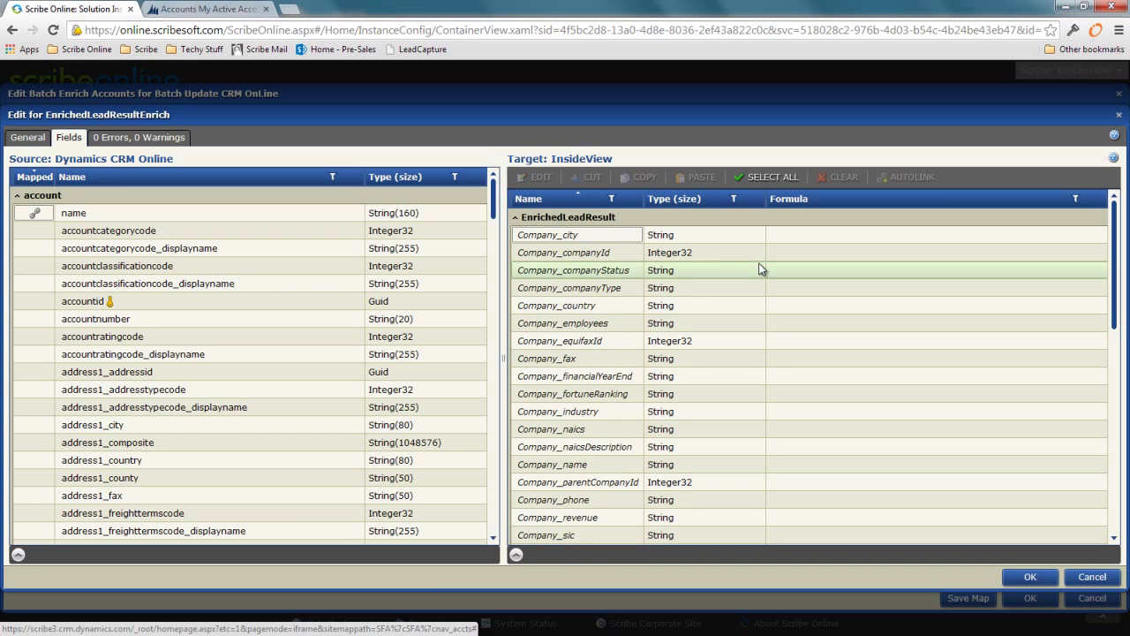
pyautogui.click(616, 254)
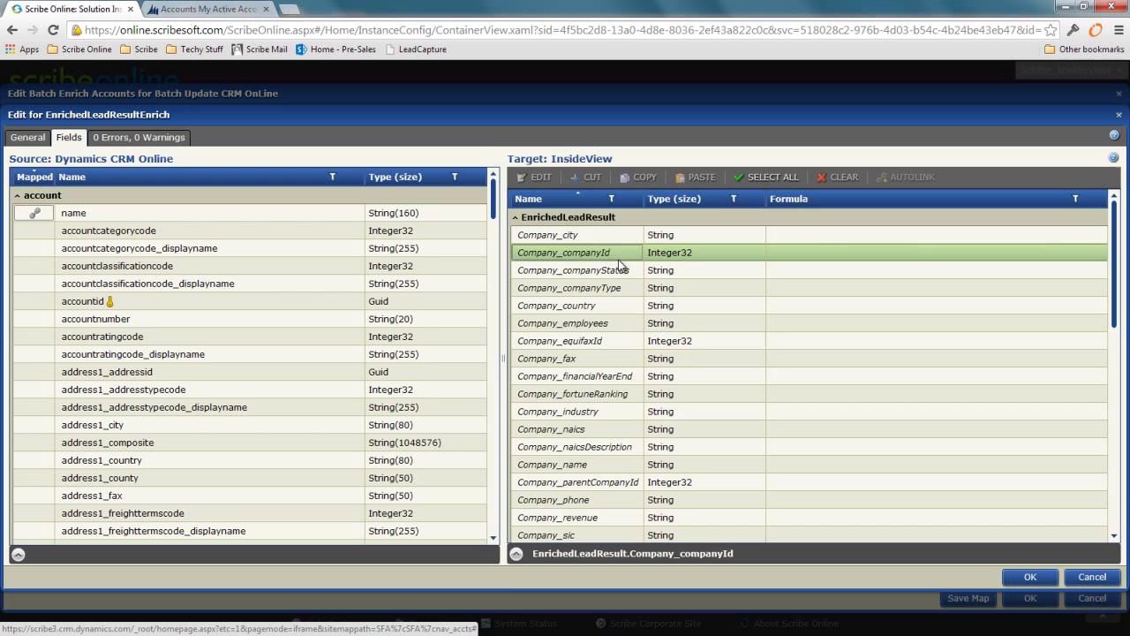
pyautogui.click(518, 553)
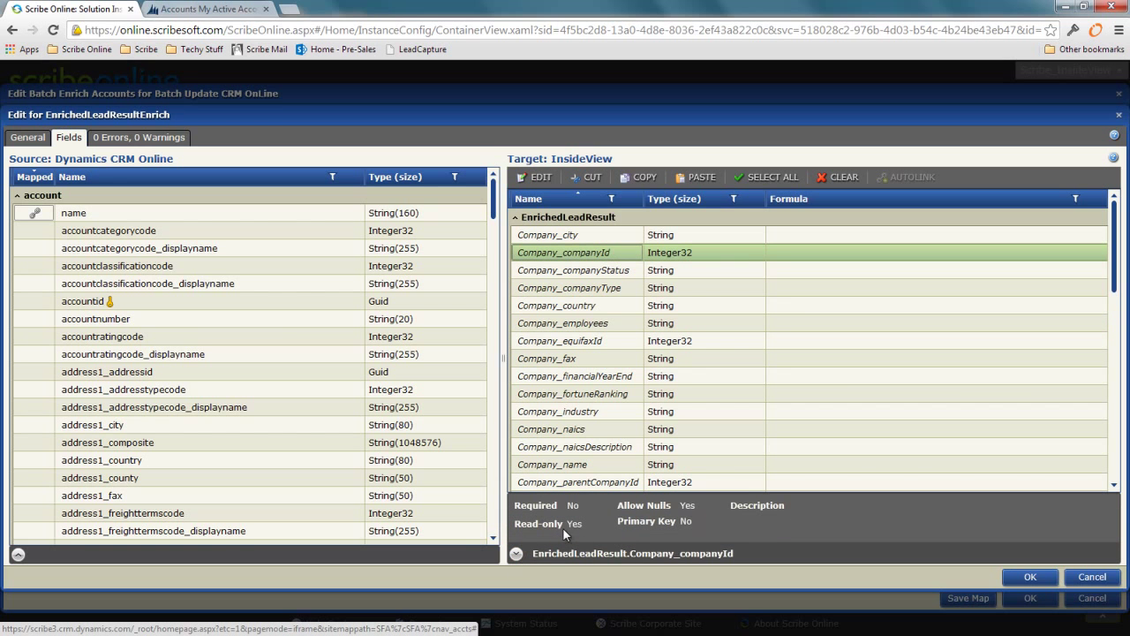
pyautogui.click(514, 556)
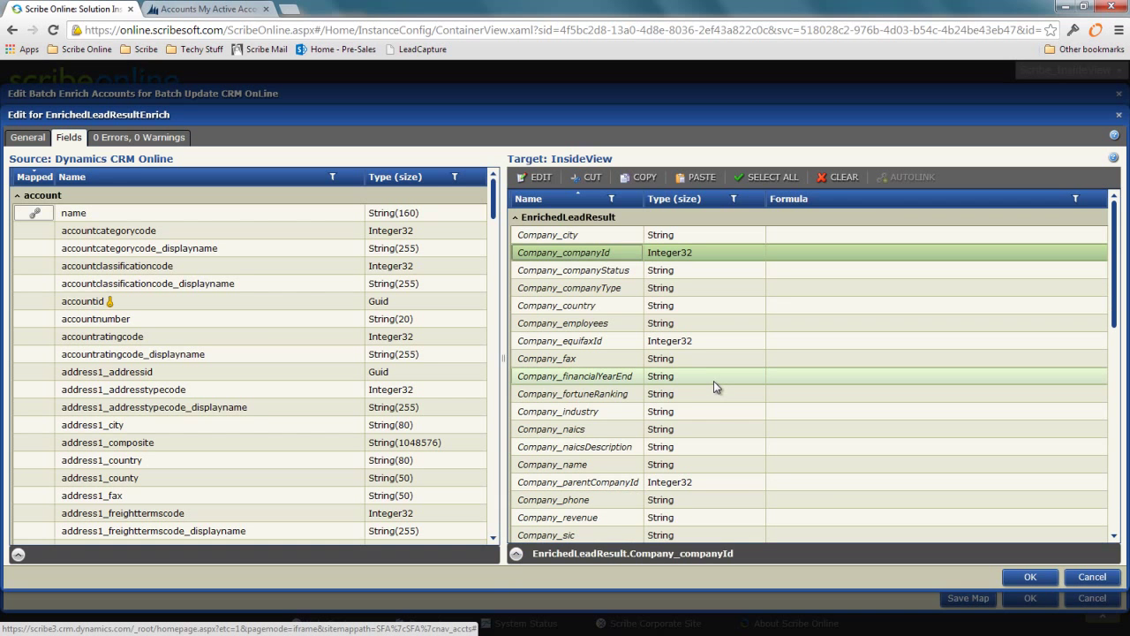
# Try mapping address1_city to Query_city and address1_country to Query_country, and discard the Enrich Account block's changes
pyautogui.scroll(-10, 715, 386)
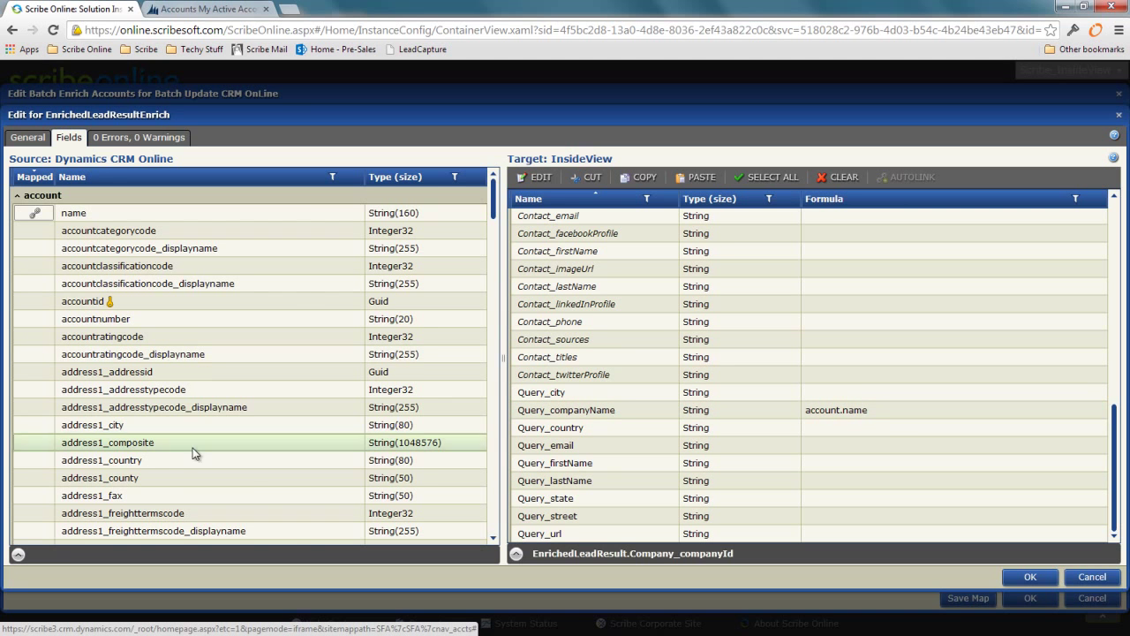
pyautogui.moveTo(116, 426); pyautogui.dragTo(744, 396)
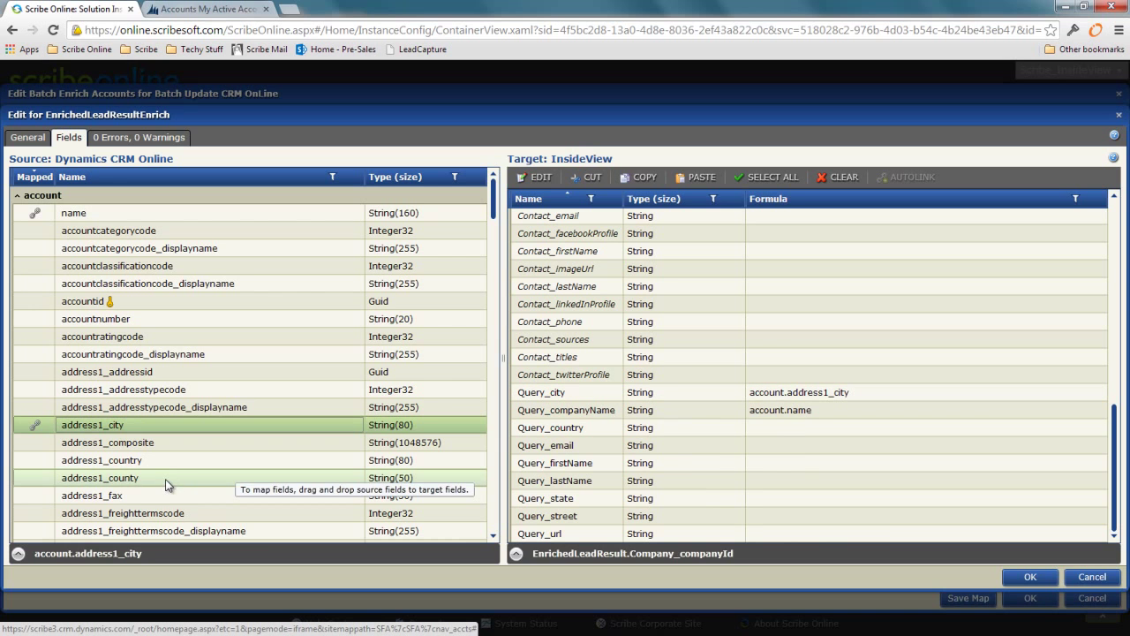
pyautogui.moveTo(165, 467); pyautogui.dragTo(742, 427)
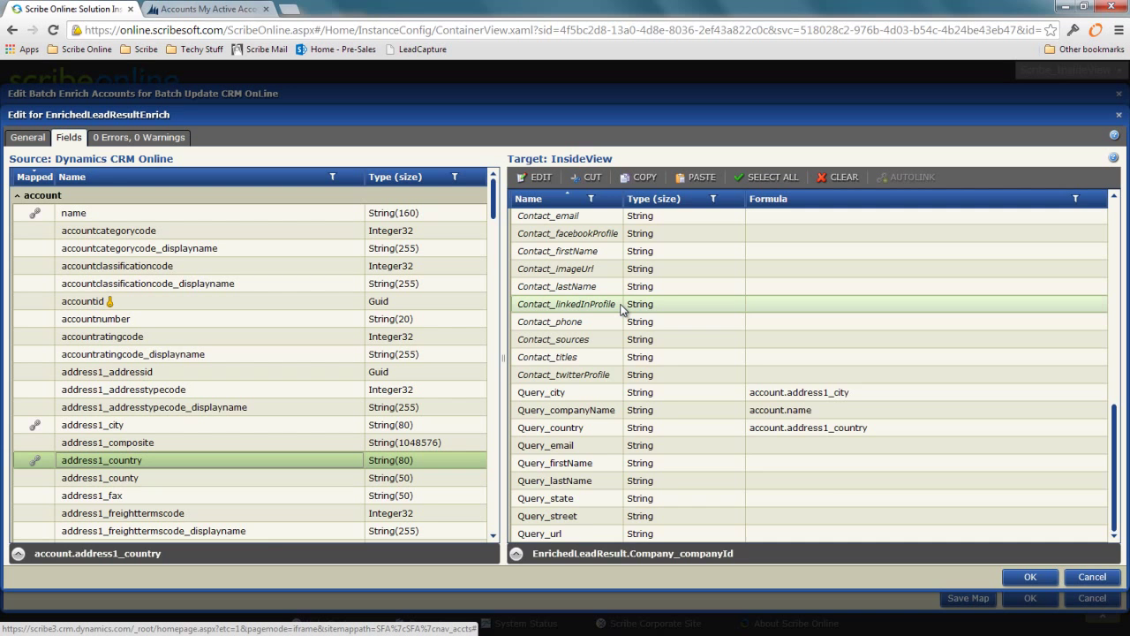
pyautogui.scroll(6, 623, 309)
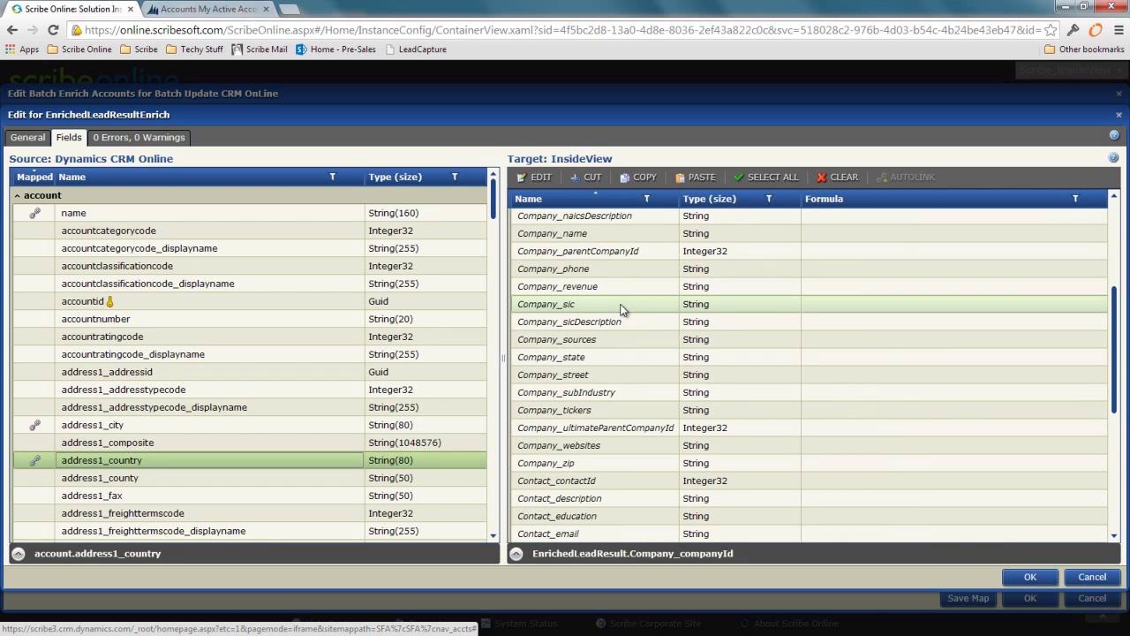
pyautogui.click(1092, 576)
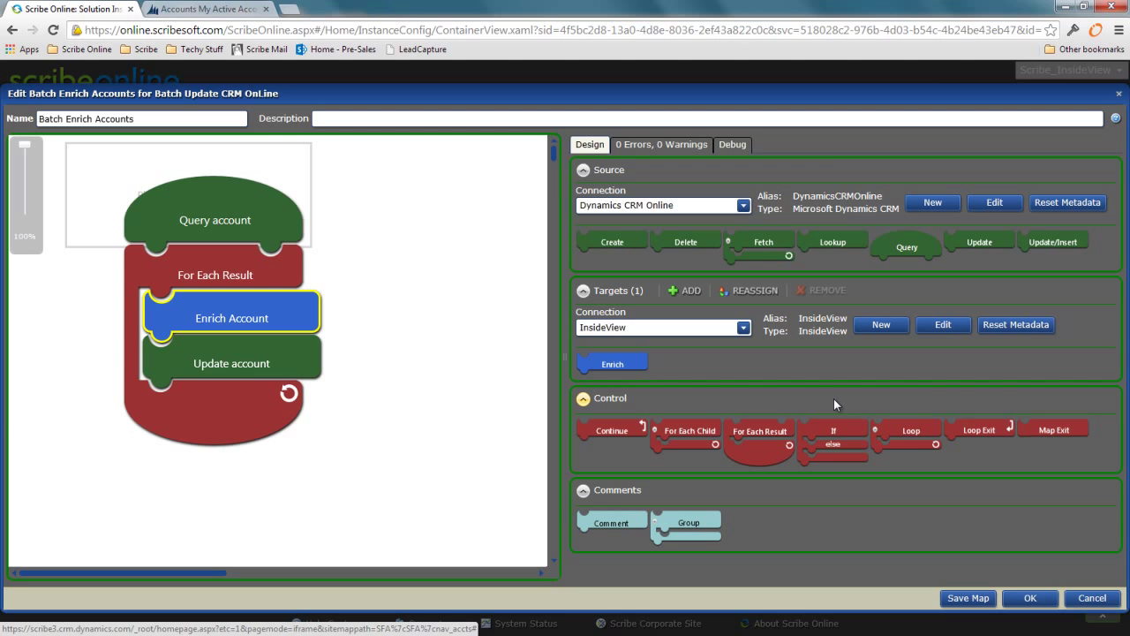
# Open the Update account block's field mappings and expand only the InsideView enrichment result's source fields
pyautogui.doubleClick(274, 362)
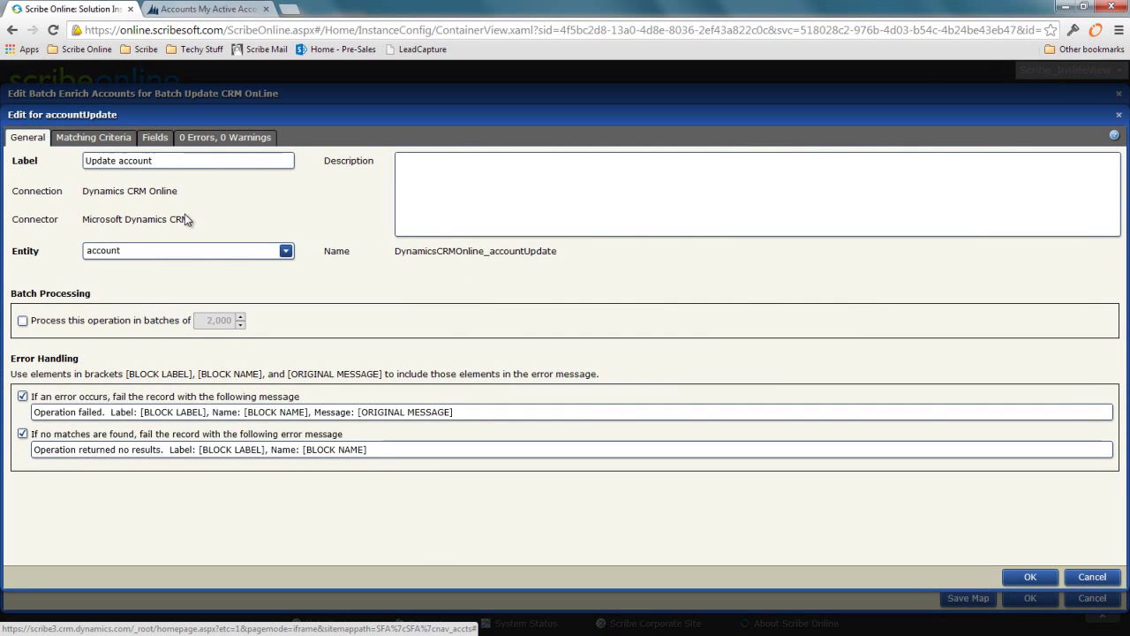
pyautogui.click(153, 136)
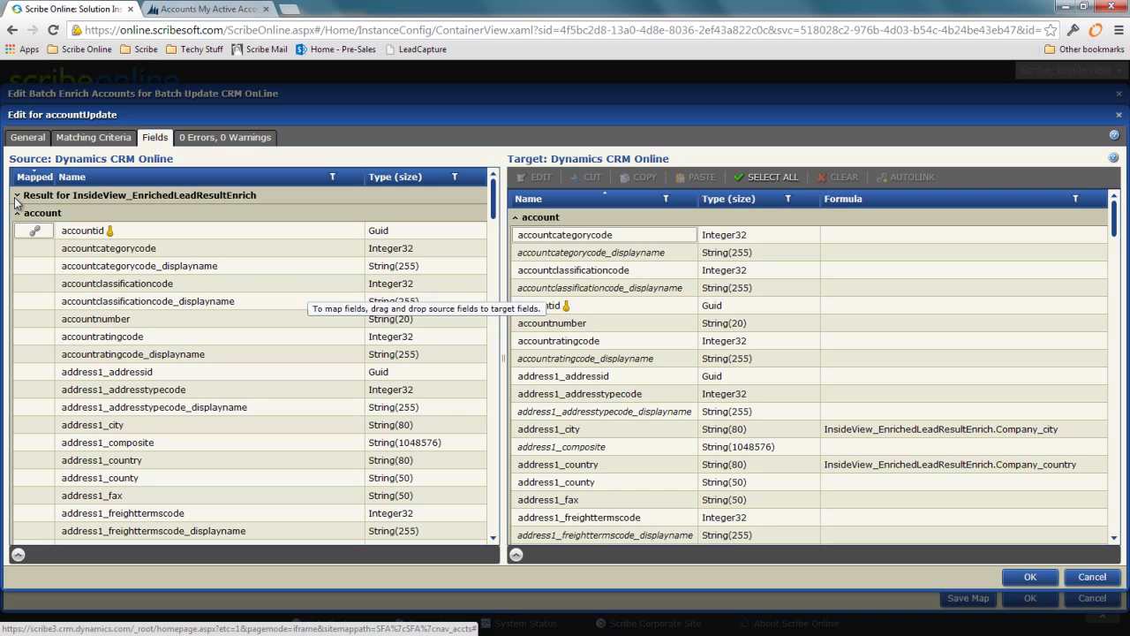
pyautogui.click(16, 214)
pyautogui.click(168, 212)
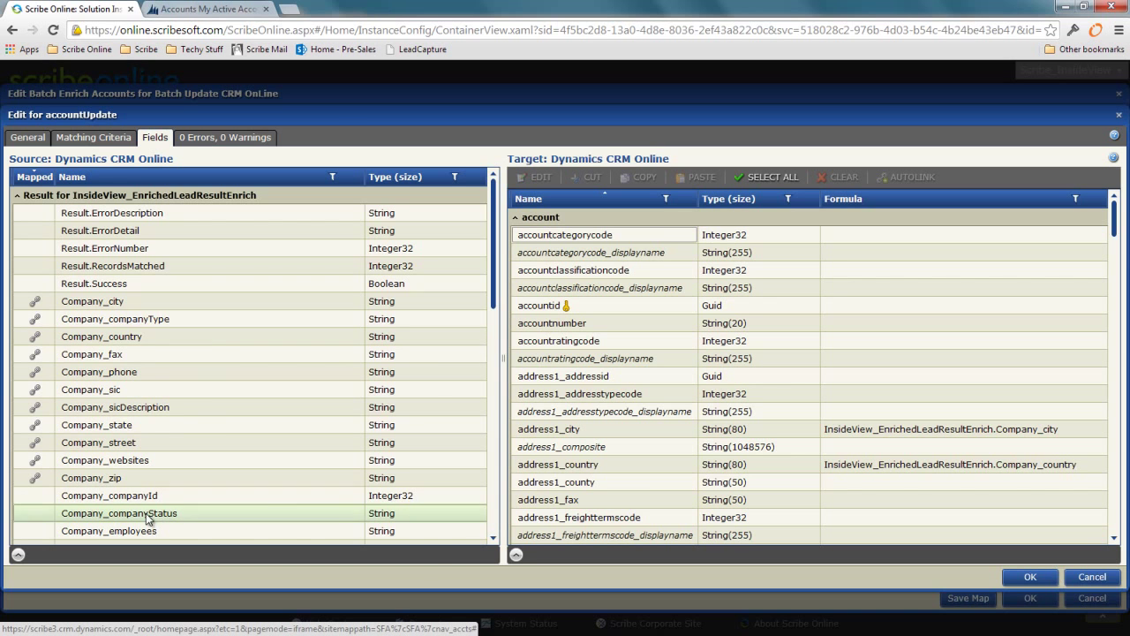
# Review the account target field formulas and try to map Company_companyId to accountnumber
pyautogui.scroll(-3, 786, 371)
pyautogui.scroll(-1, 785, 371)
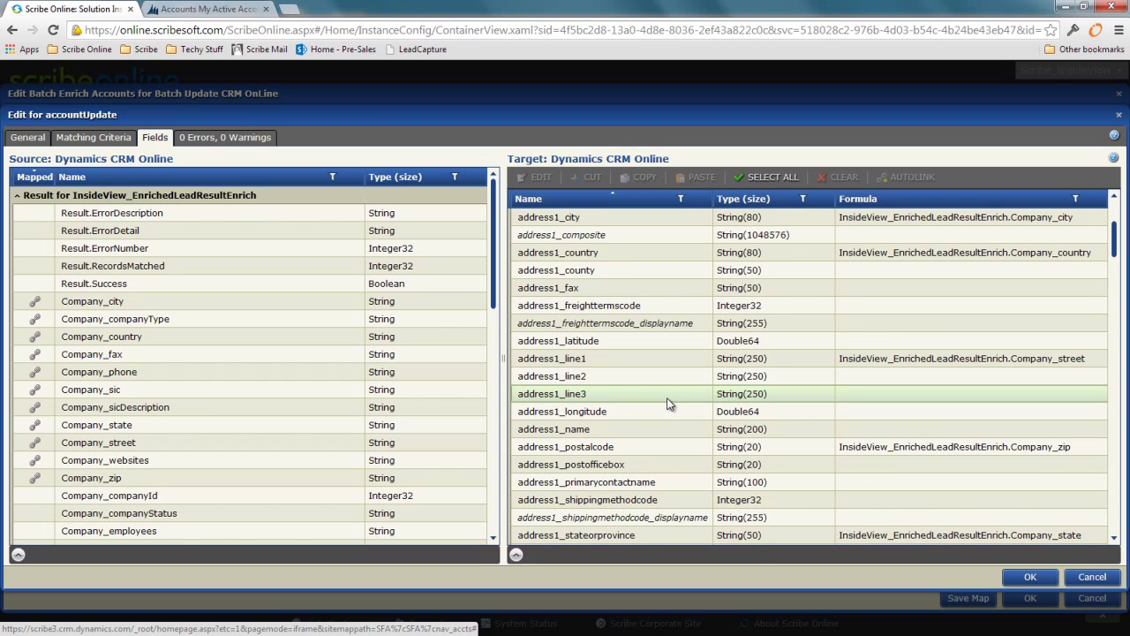
pyautogui.scroll(-10, 668, 404)
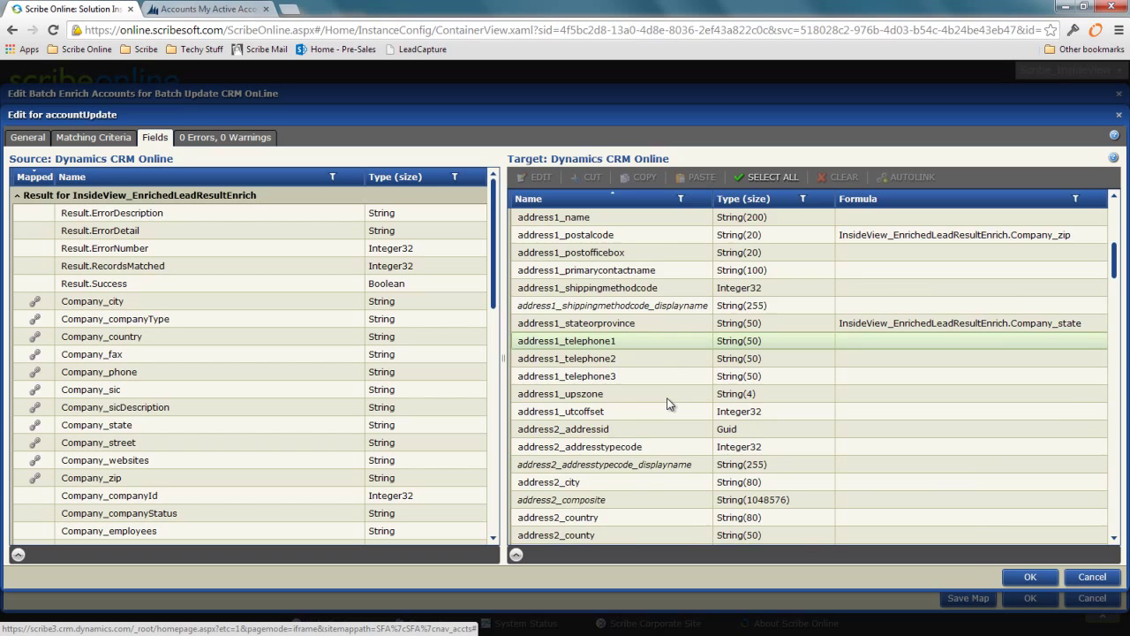
pyautogui.scroll(-6, 668, 403)
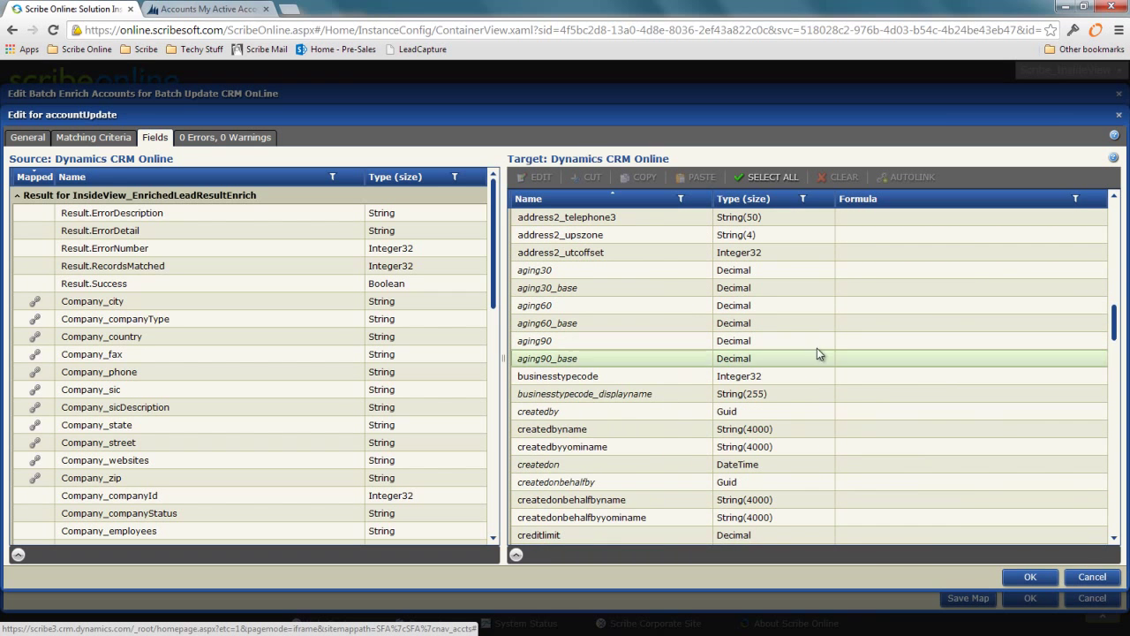
pyautogui.moveTo(1115, 326); pyautogui.dragTo(1113, 205)
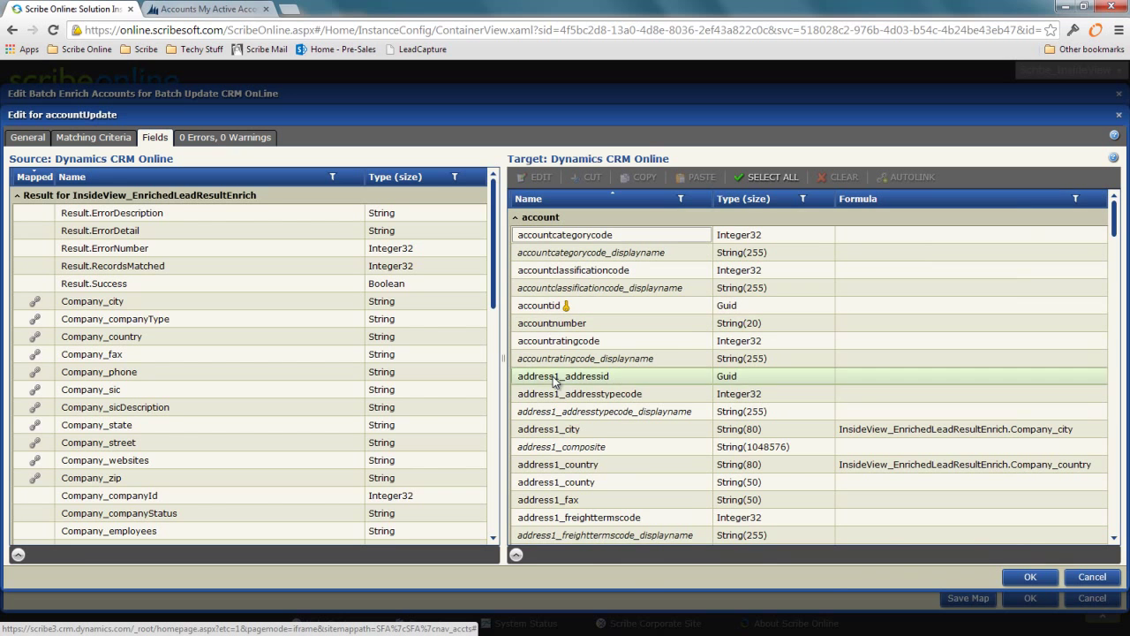
pyautogui.moveTo(133, 503); pyautogui.dragTo(921, 321)
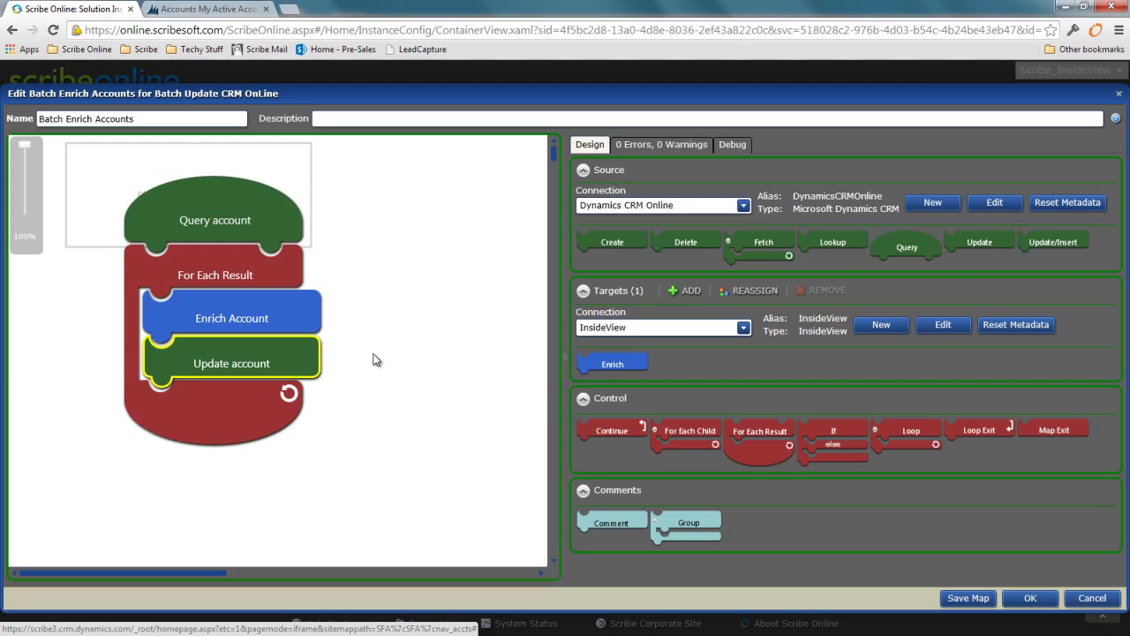
# Try placing the Update account block before Enrich Account, and restore the original block order
pyautogui.moveTo(265, 365); pyautogui.dragTo(392, 295)
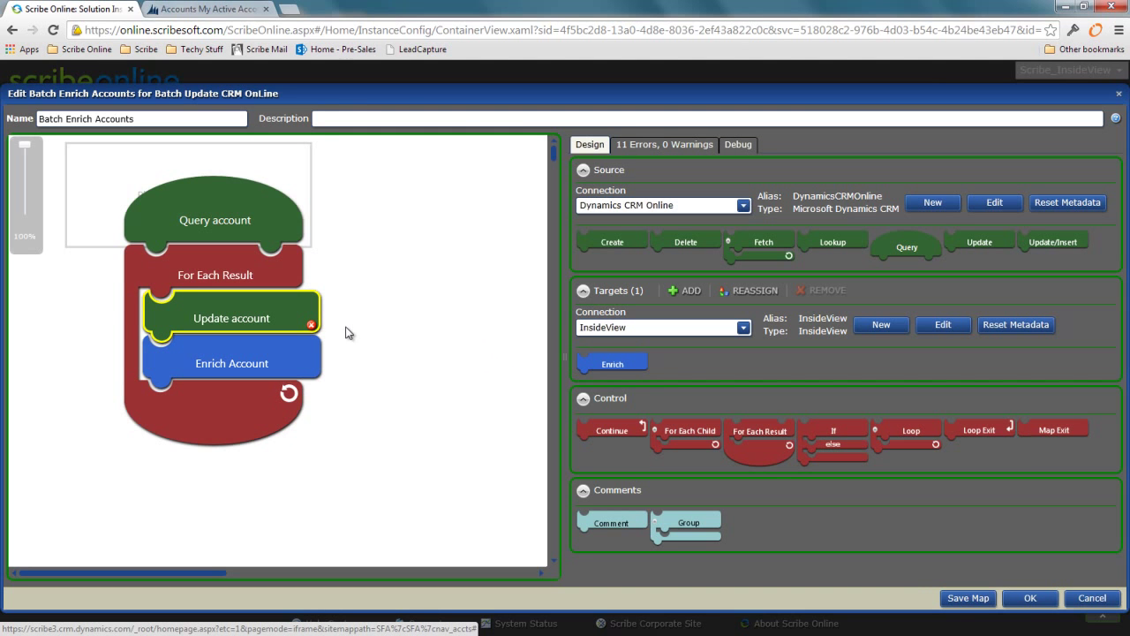
pyautogui.moveTo(311, 326)
pyautogui.moveTo(265, 363); pyautogui.dragTo(397, 303)
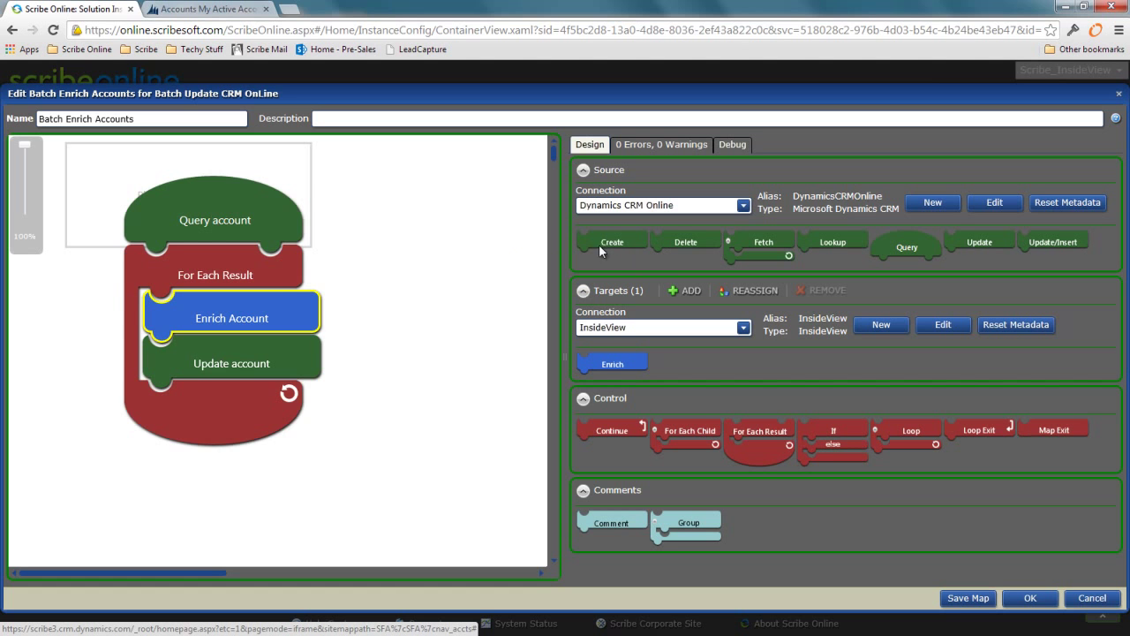
# Try adding Create and Delete blocks to the account map, and leave the solution without saving
pyautogui.moveTo(607, 247); pyautogui.dragTo(371, 393)
pyautogui.moveTo(680, 247); pyautogui.dragTo(376, 454)
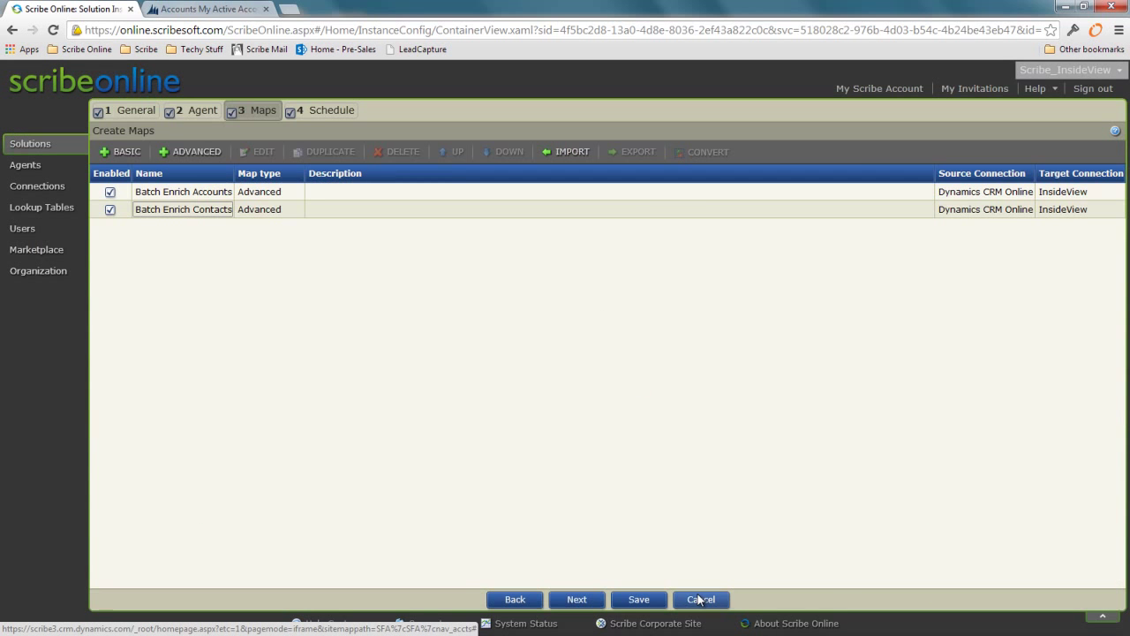
pyautogui.click(697, 598)
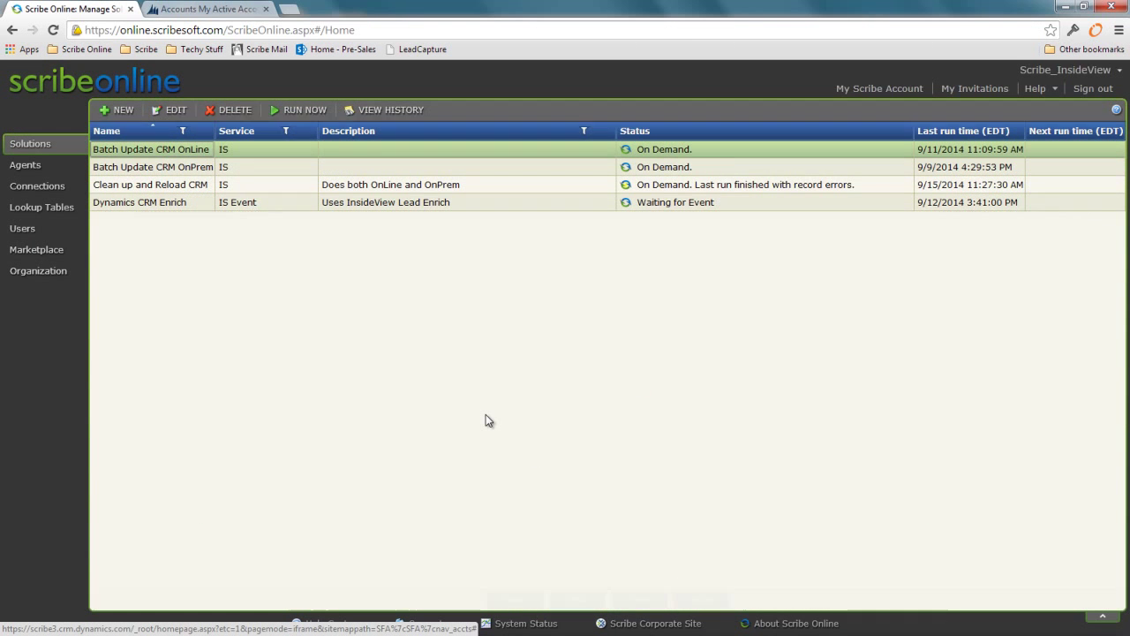
# Open the list of maps in the Dynamics CRM Enrich solution
pyautogui.doubleClick(159, 204)
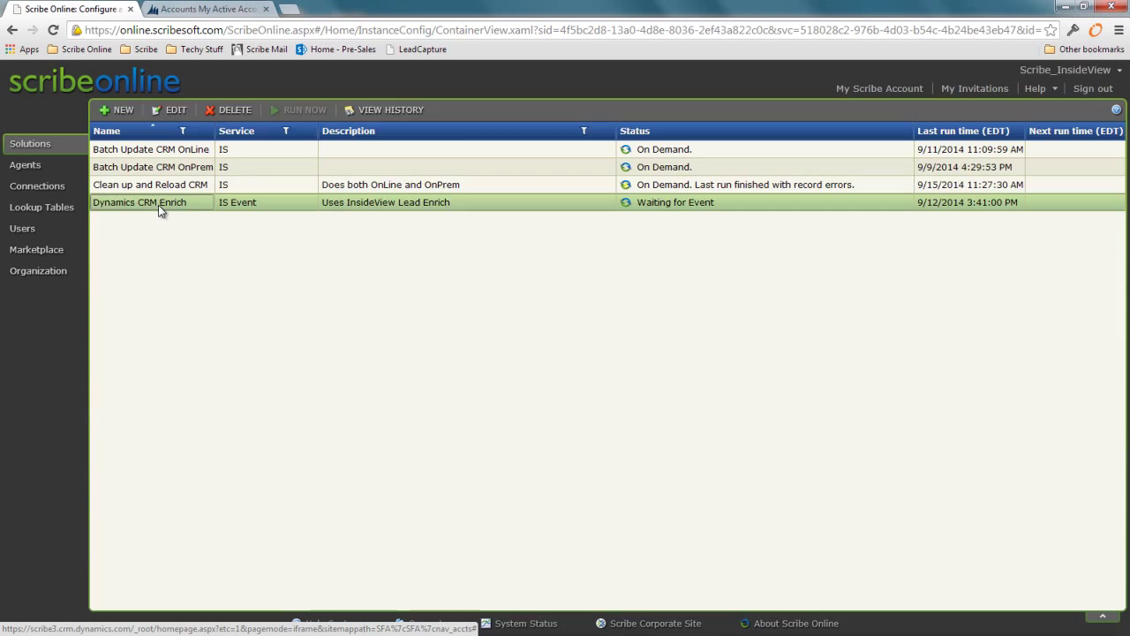
pyautogui.click(239, 113)
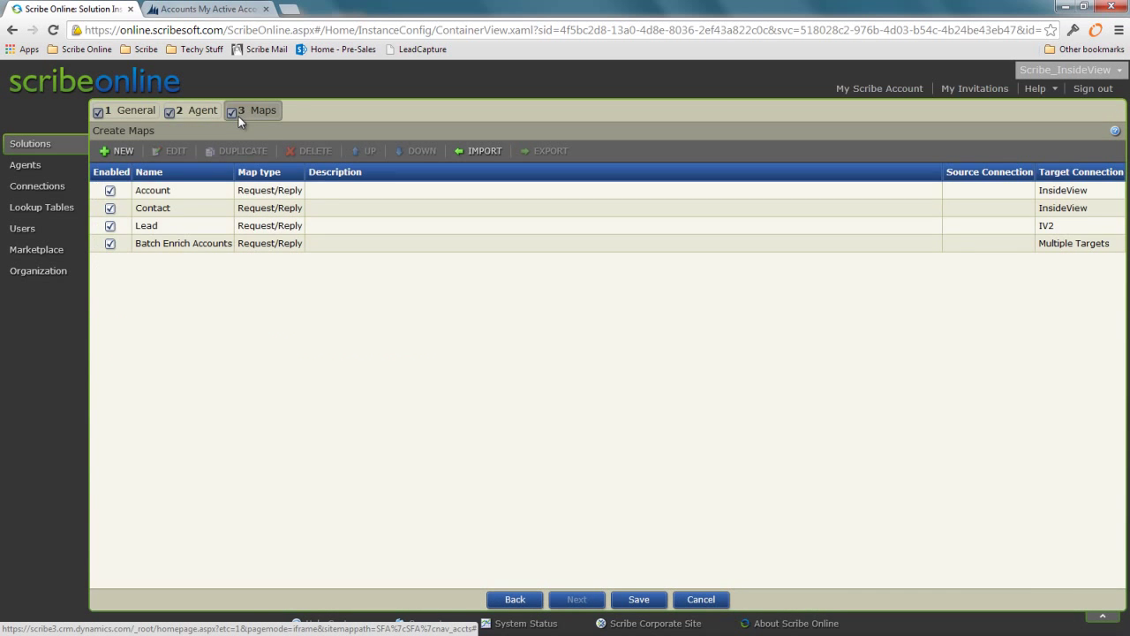
# Open the Account map and examine the request fields defined in its Wait For Request block
pyautogui.doubleClick(186, 190)
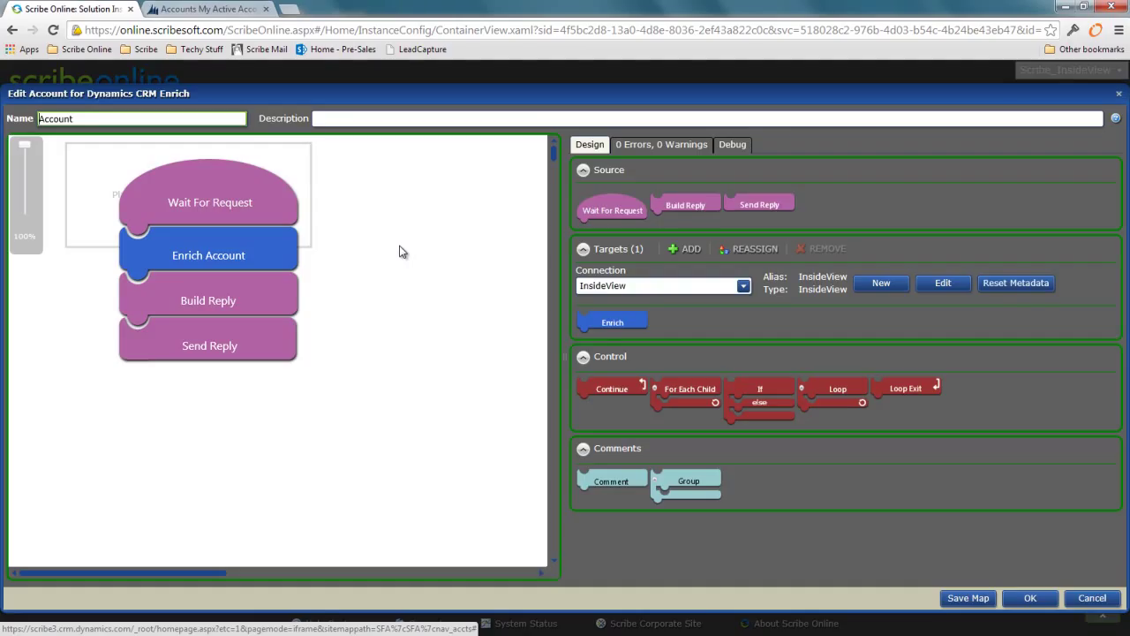
pyautogui.click(166, 186)
pyautogui.doubleClick(166, 186)
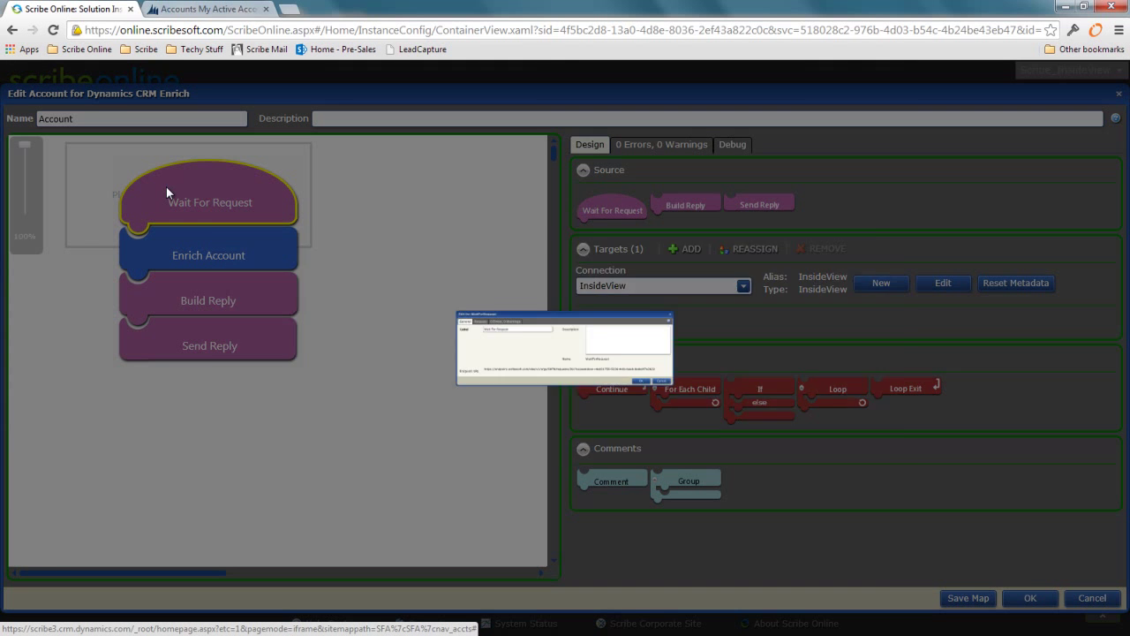
pyautogui.click(307, 266)
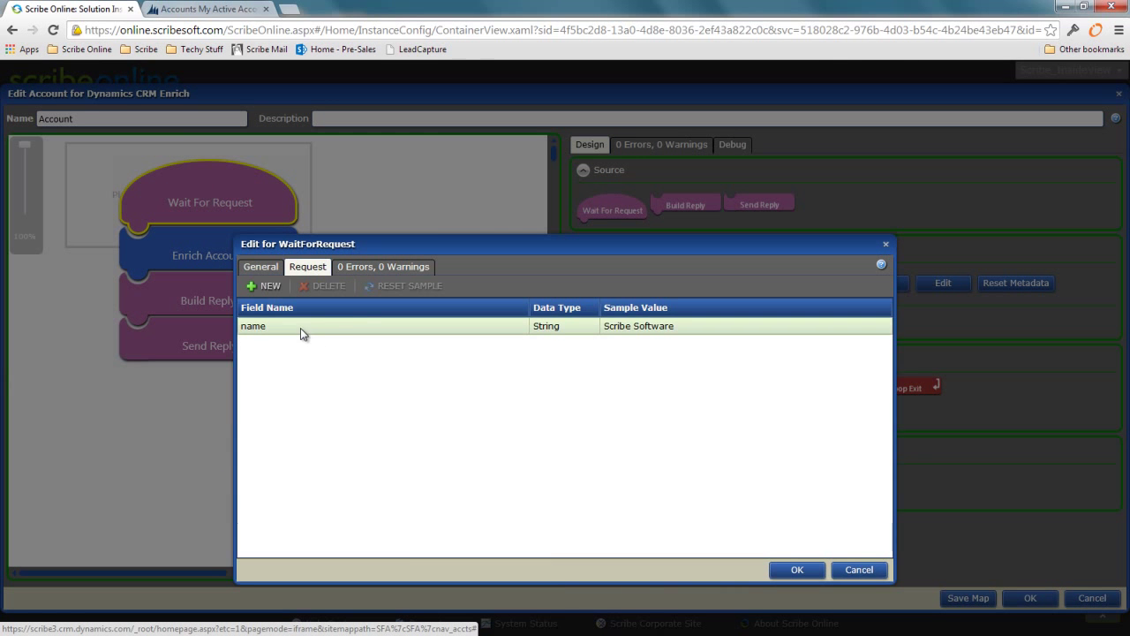
pyautogui.click(865, 569)
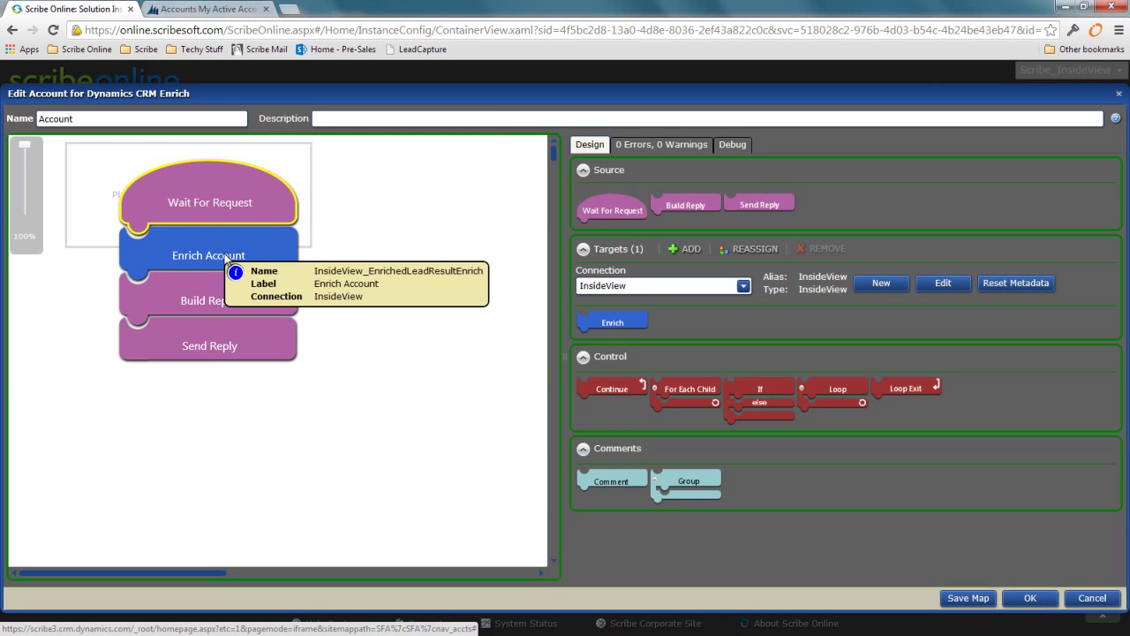
# Examine the Enrich Account block's field mappings, focusing on the Query_companyName formula, and close it without changes
pyautogui.doubleClick(226, 250)
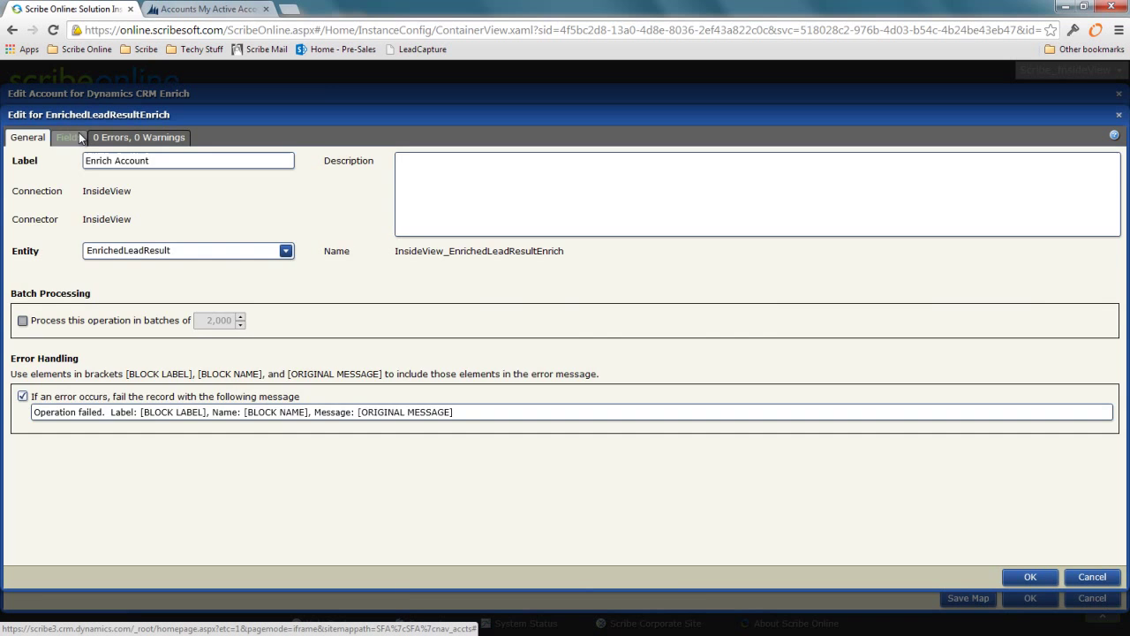
pyautogui.click(70, 137)
pyautogui.scroll(-10, 744, 314)
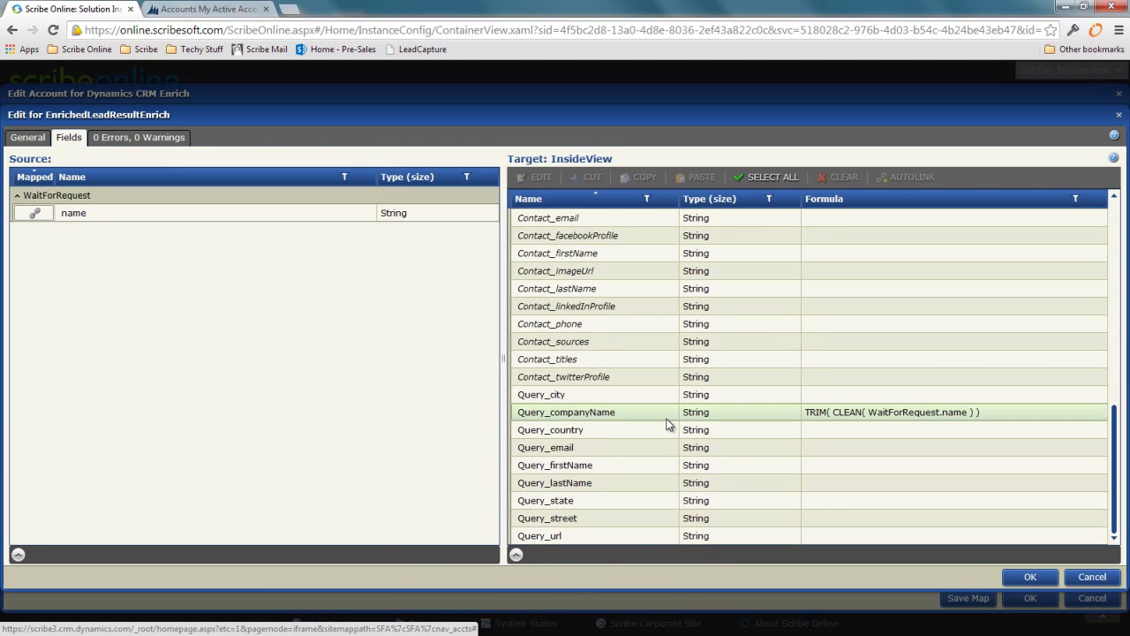
pyautogui.click(664, 415)
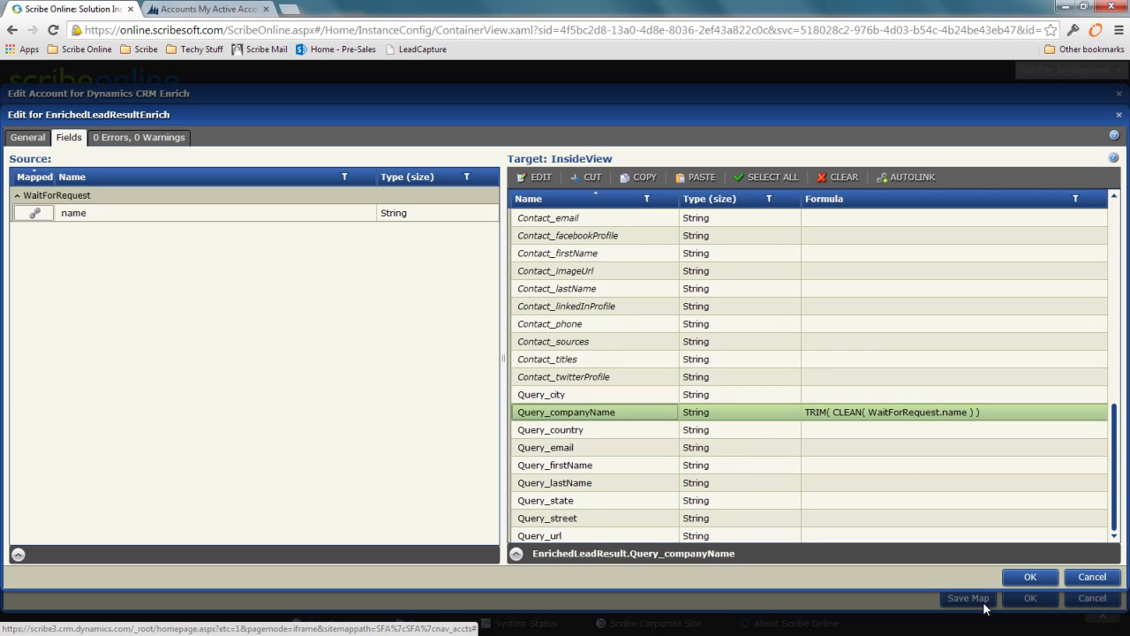
pyautogui.click(1092, 578)
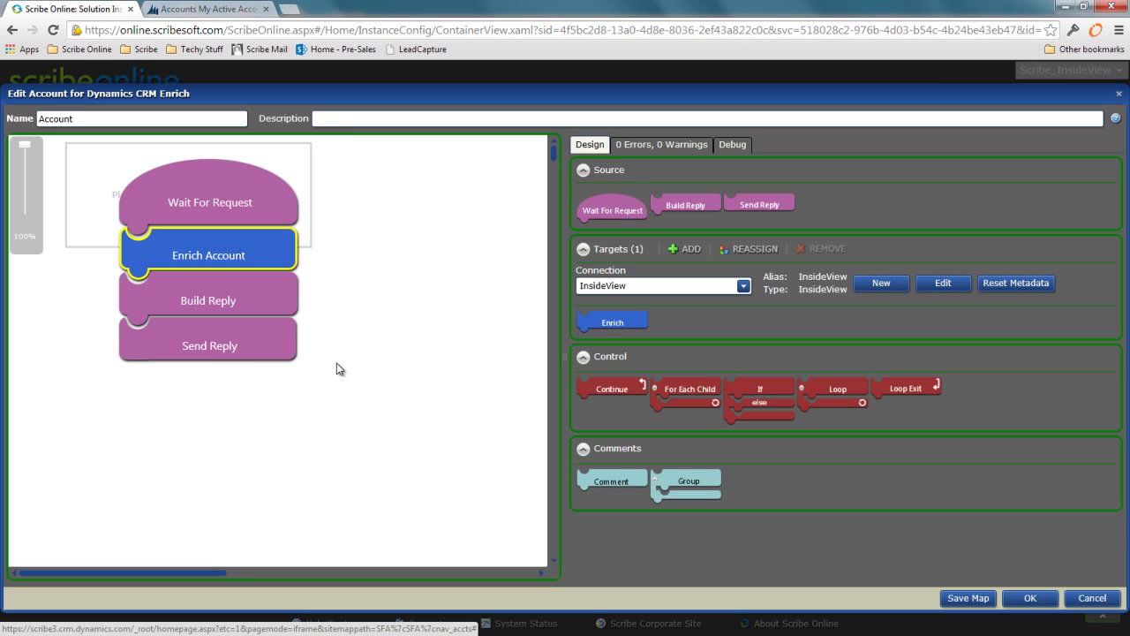
# Examine the Build Reply block's source fields and reply formulas, and leave the map and solution without saving
pyautogui.doubleClick(201, 292)
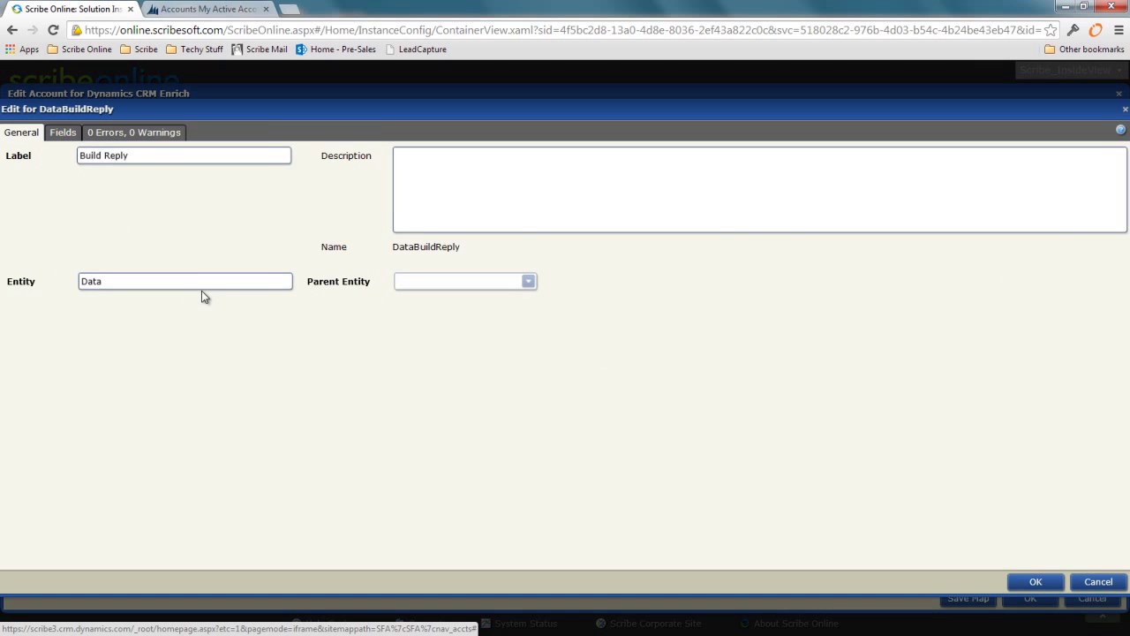
pyautogui.click(62, 132)
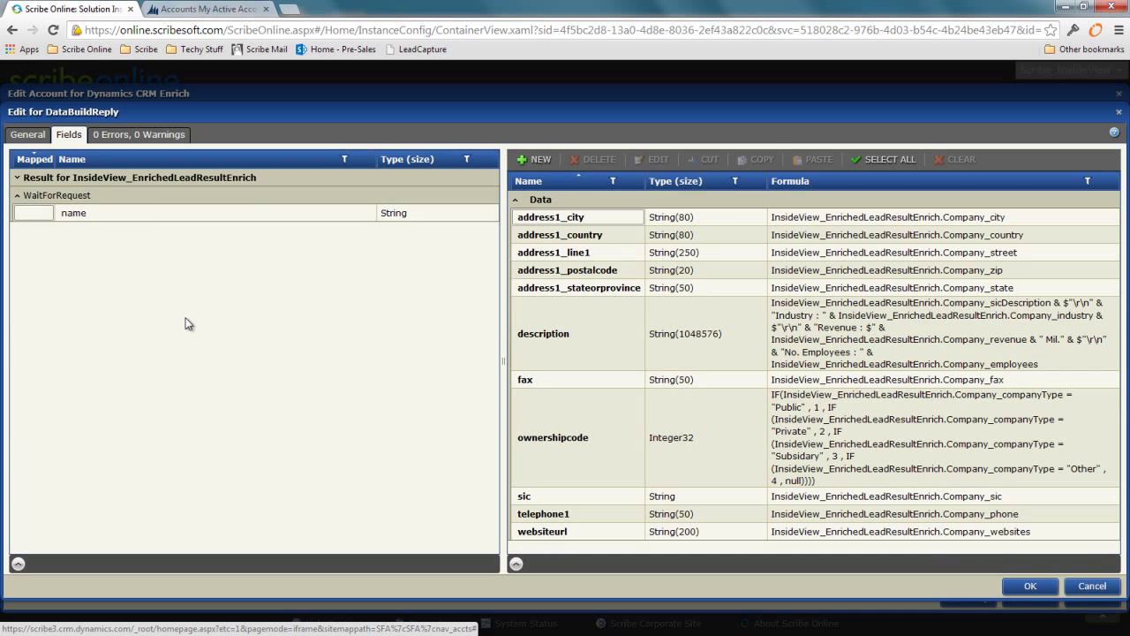
pyautogui.click(16, 178)
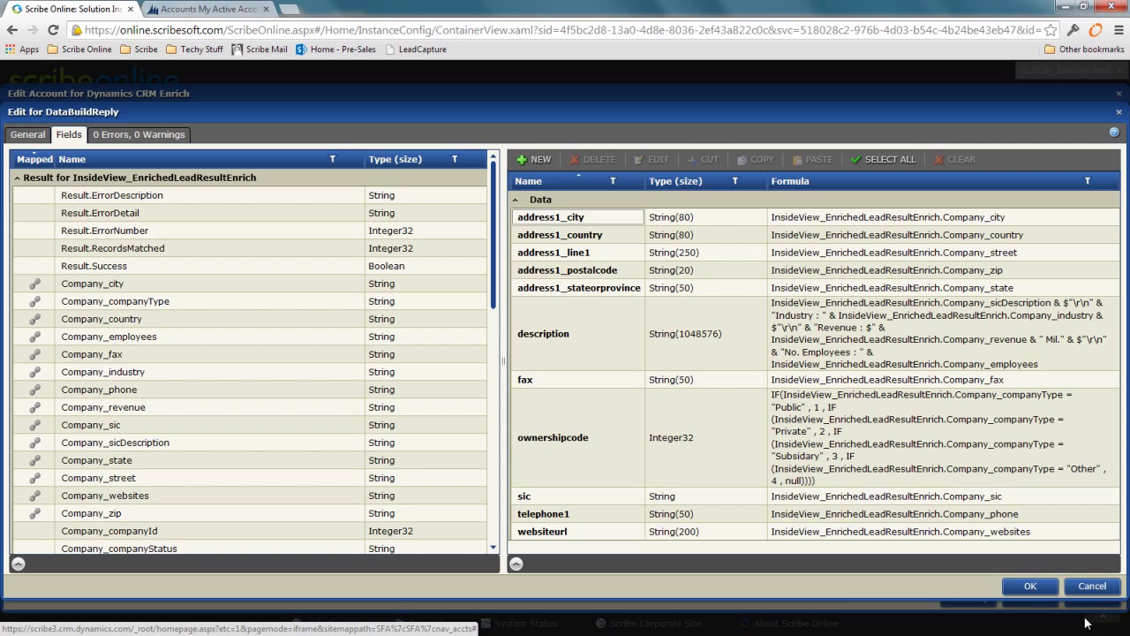
pyautogui.click(1092, 586)
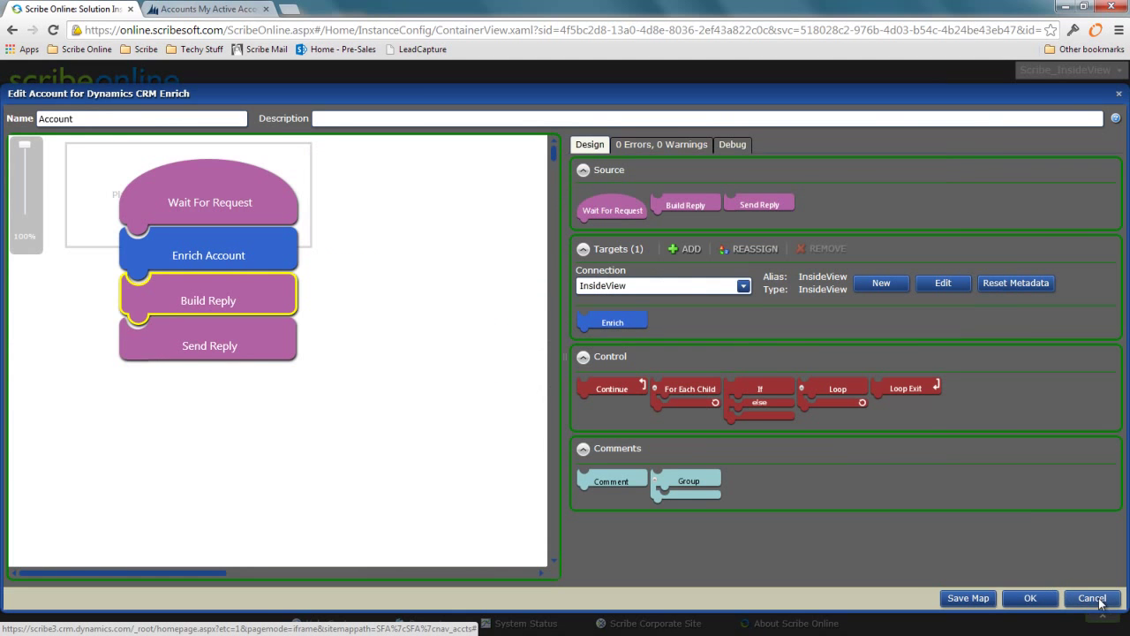
pyautogui.click(1095, 601)
pyautogui.click(718, 600)
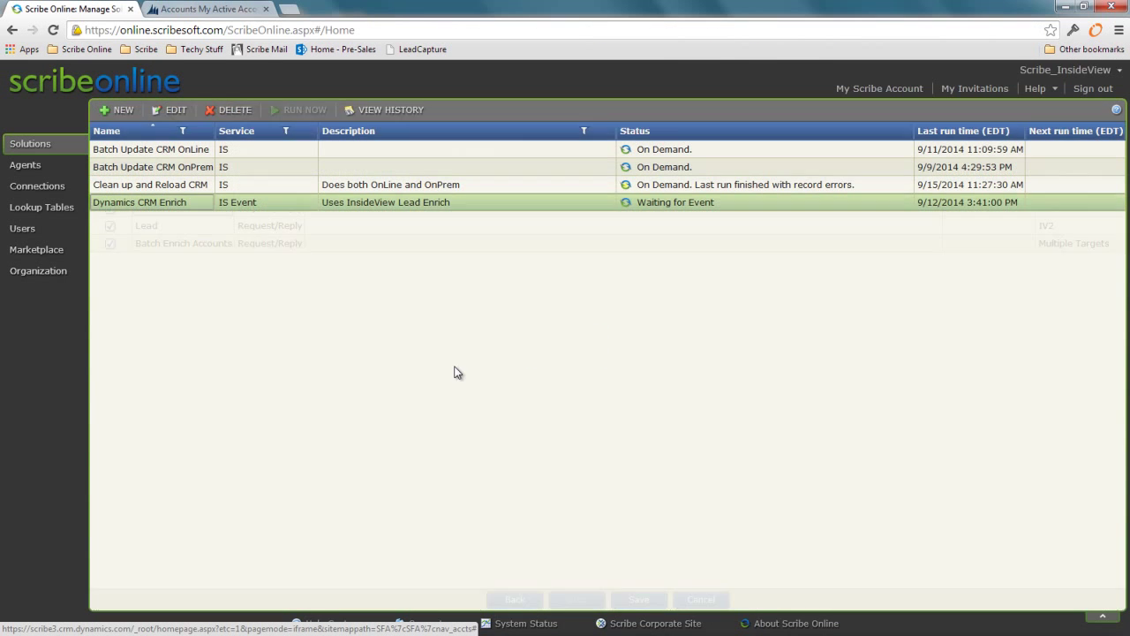
# Switch to Dynamics CRM, open the Arizona State University account to enrich it, and return to the accounts list
pyautogui.click(209, 10)
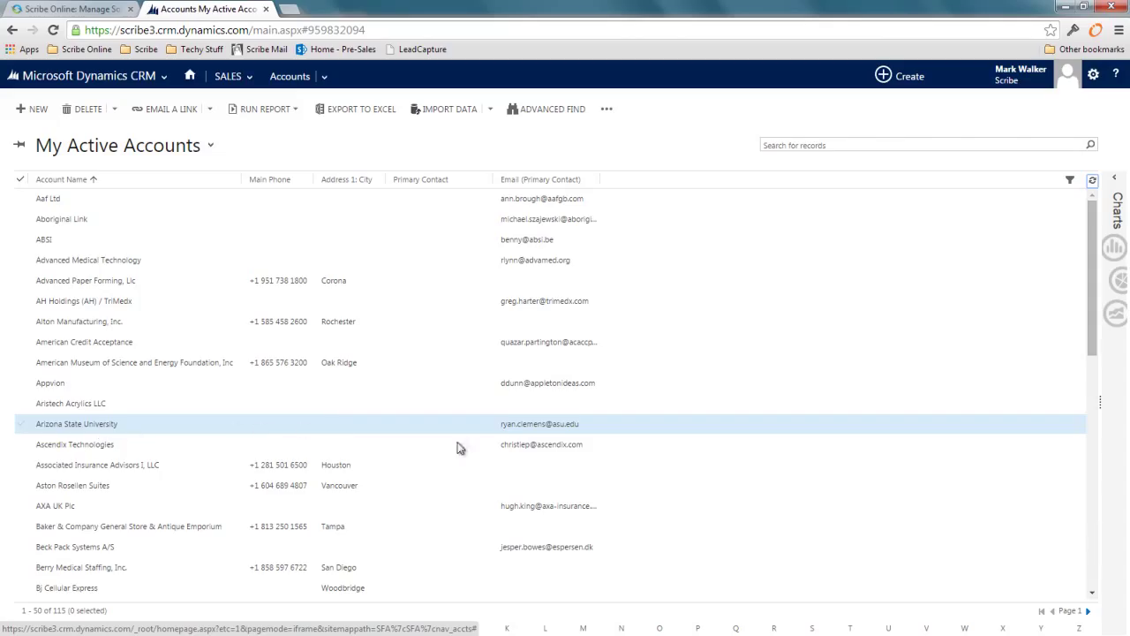
pyautogui.click(112, 428)
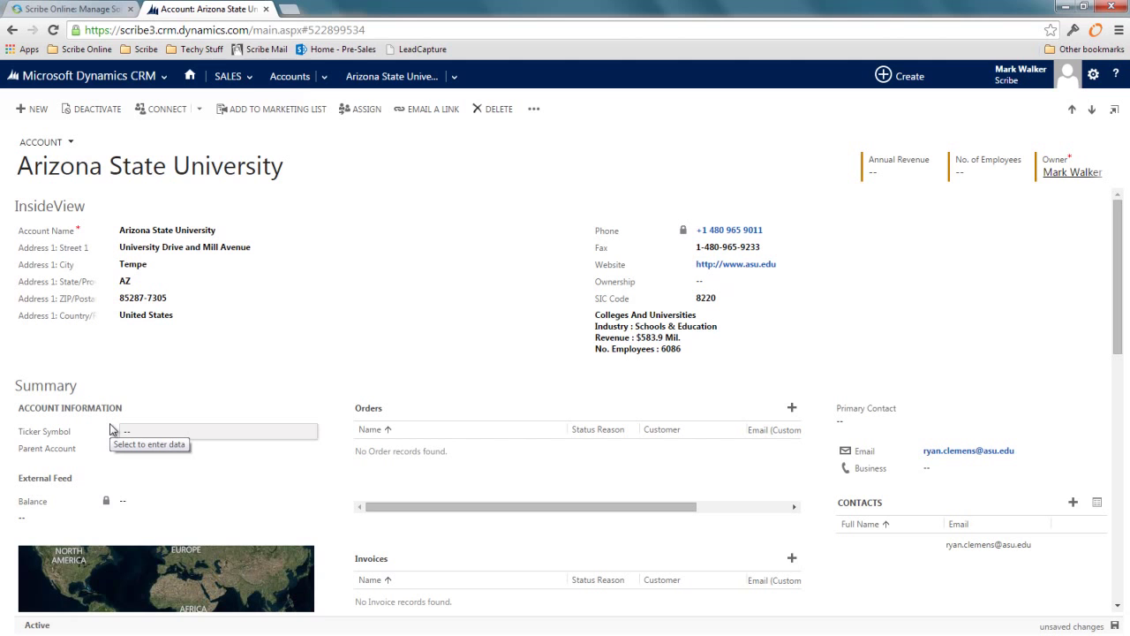
pyautogui.click(290, 72)
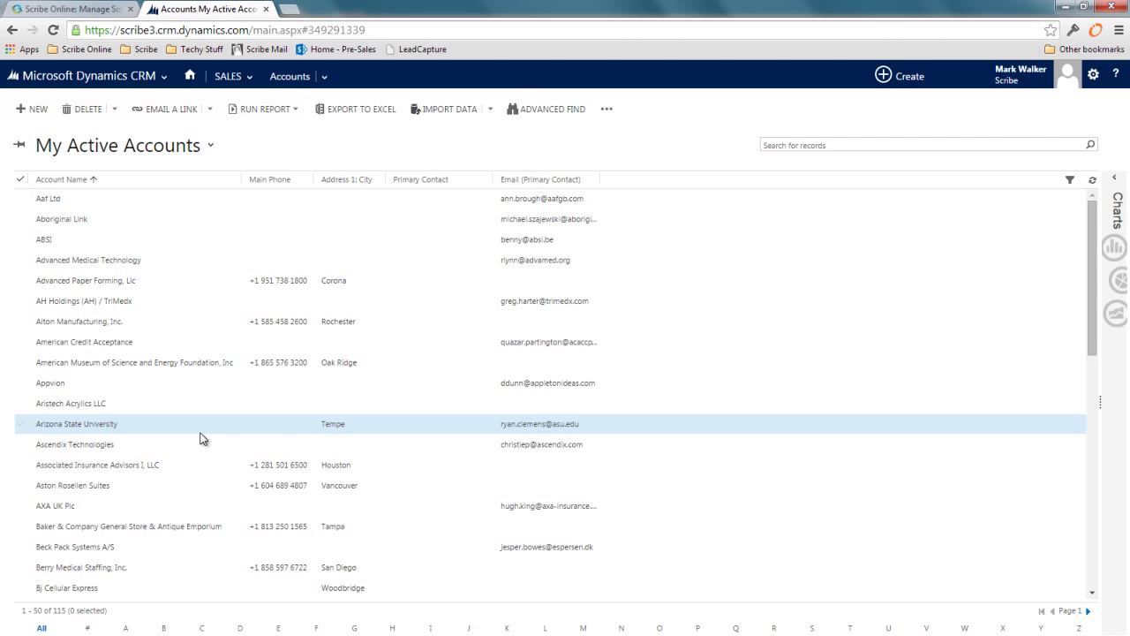
# Switch to Scribe Online and run the Batch Update CRM OnLine solution
pyautogui.click(58, 8)
pyautogui.click(167, 151)
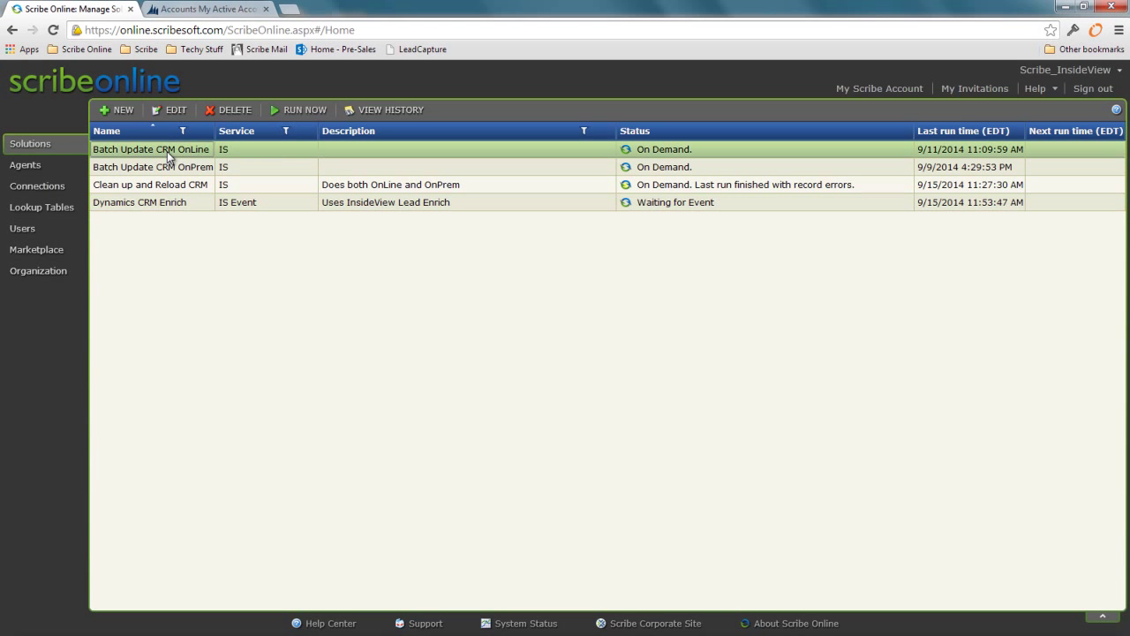
pyautogui.click(296, 109)
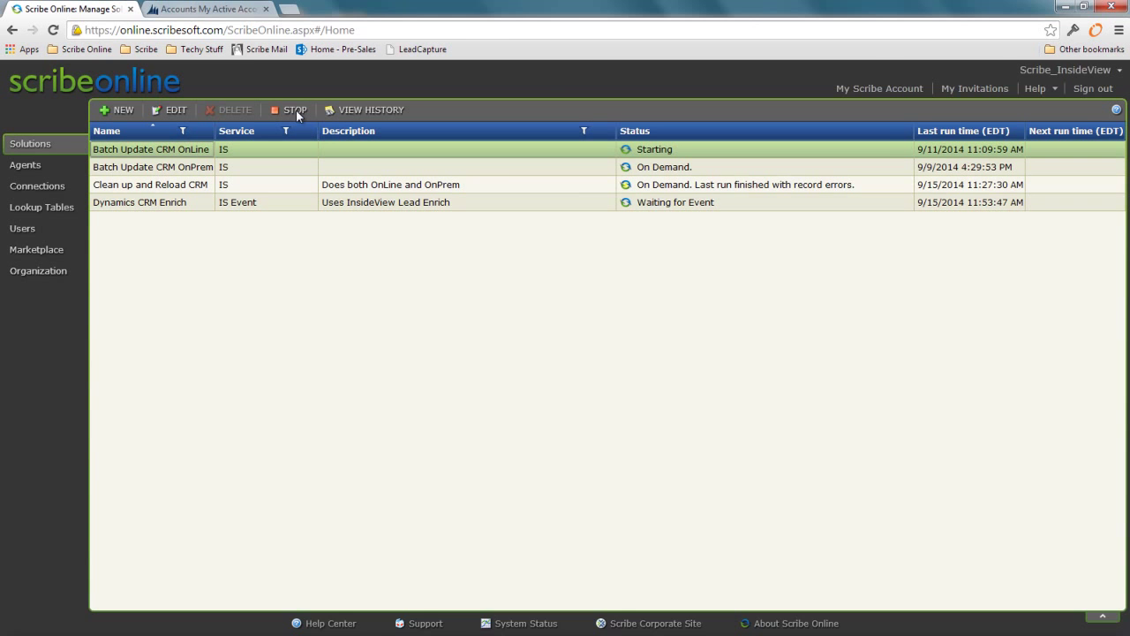
# Switch to Dynamics CRM and refresh the My Active Accounts list repeatedly to check the phone and city columns
pyautogui.click(204, 8)
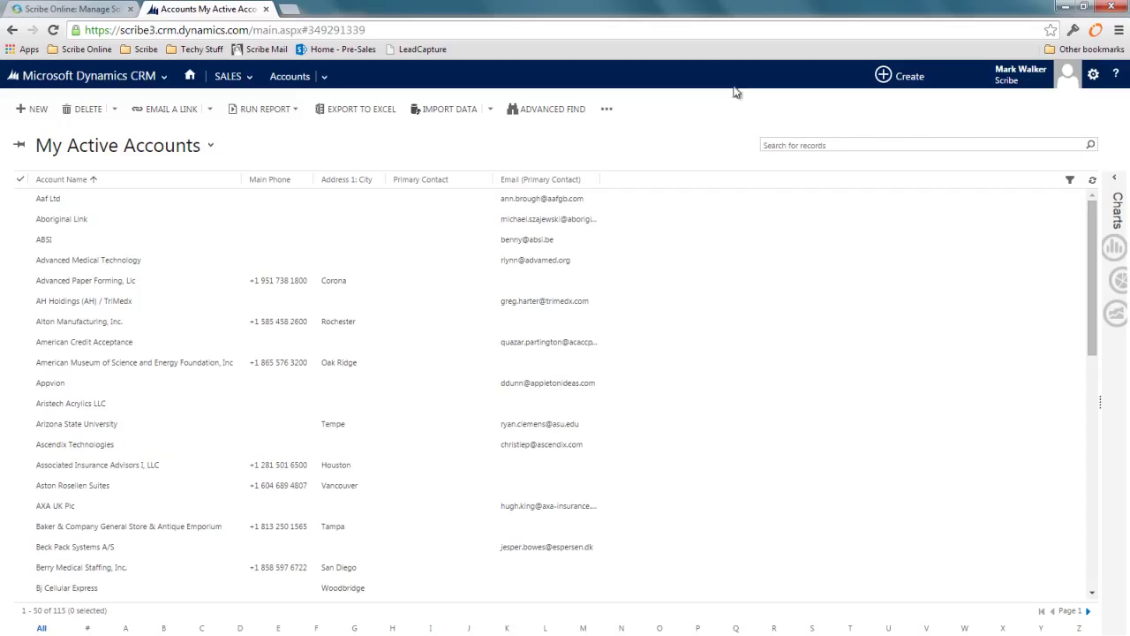
pyautogui.click(1093, 182)
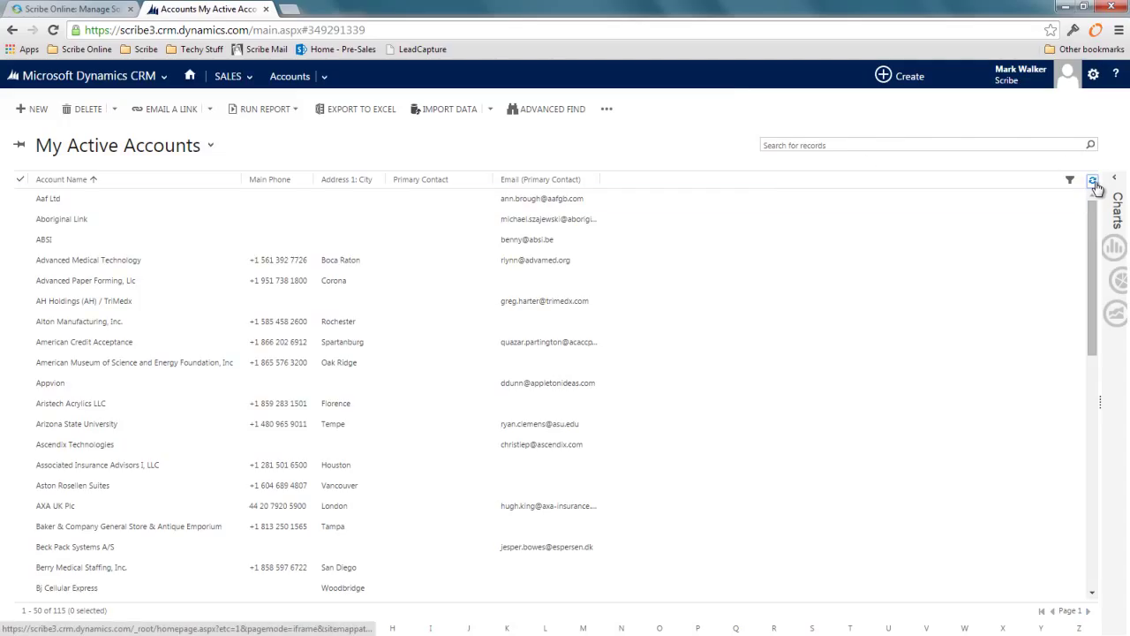
pyautogui.click(1093, 183)
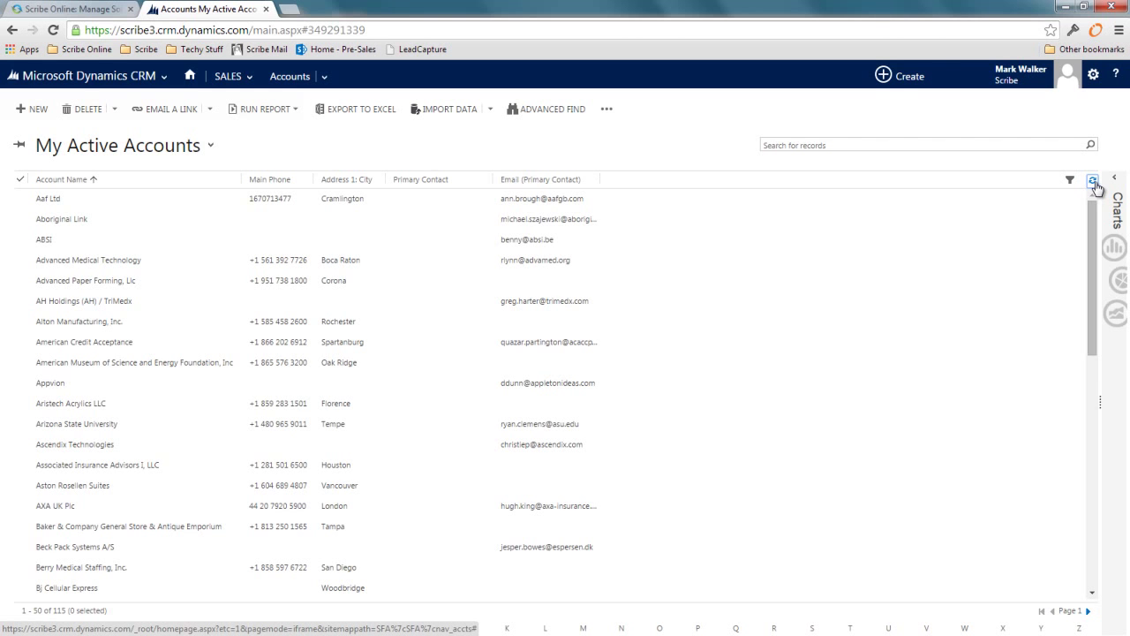
pyautogui.click(1093, 183)
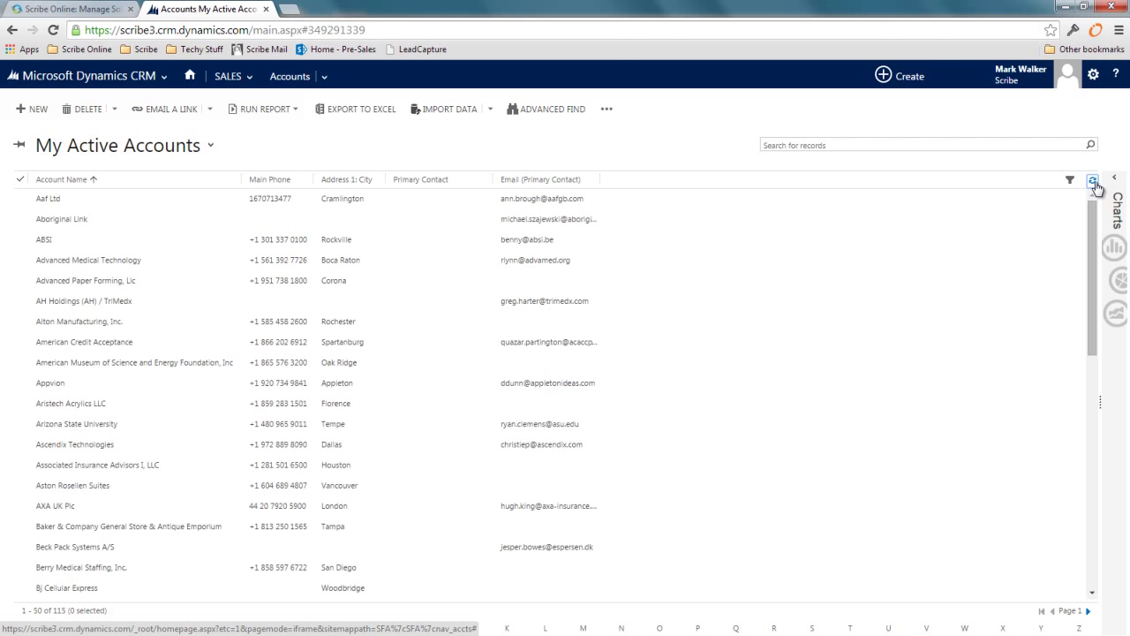